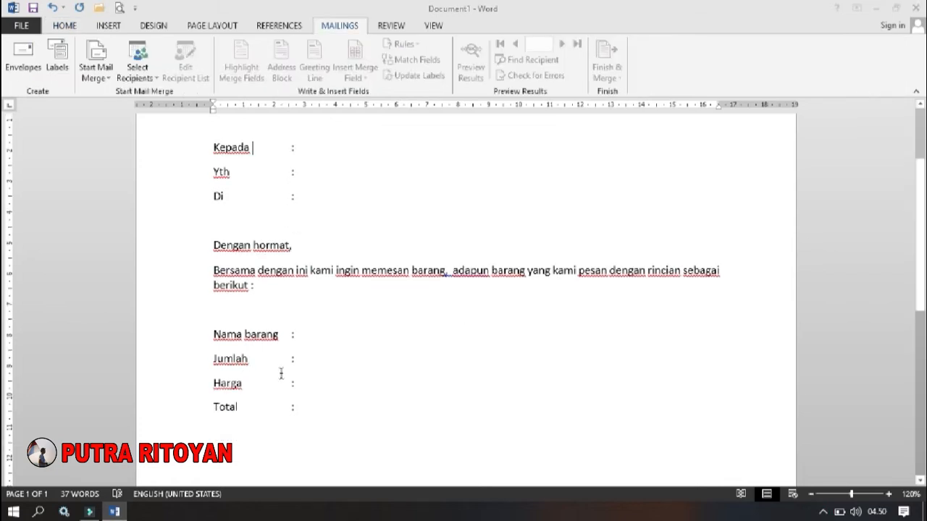
- Start typing a new recipient list for the mail merge of the order letter
scroll(281, 368, "up", 2)
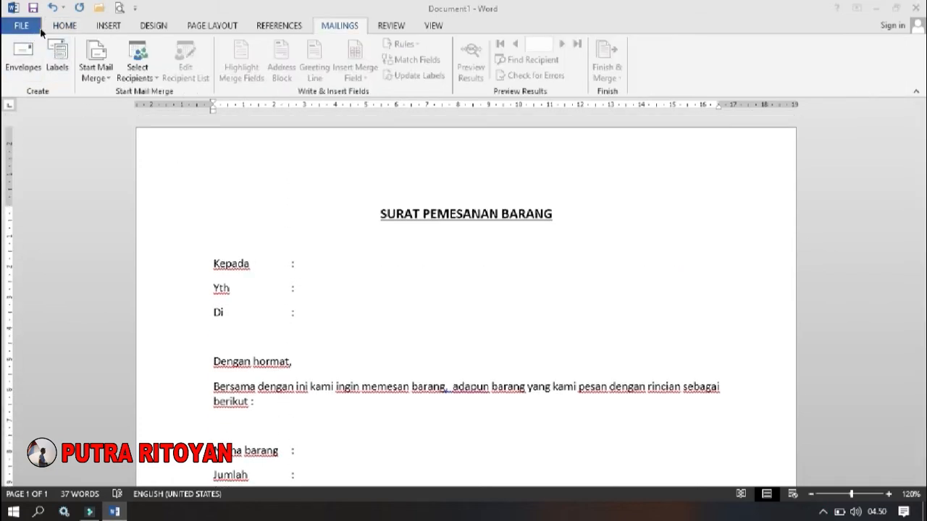
left_click(62, 26)
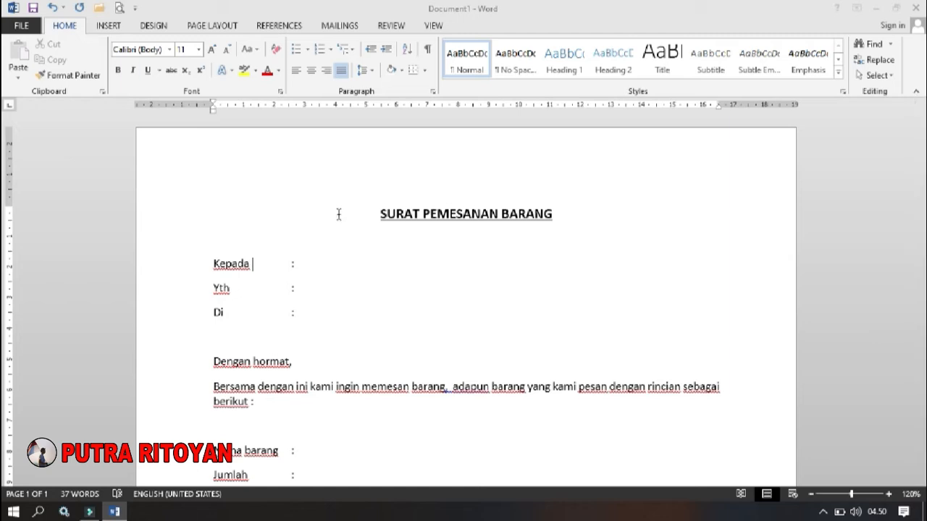
left_click(337, 28)
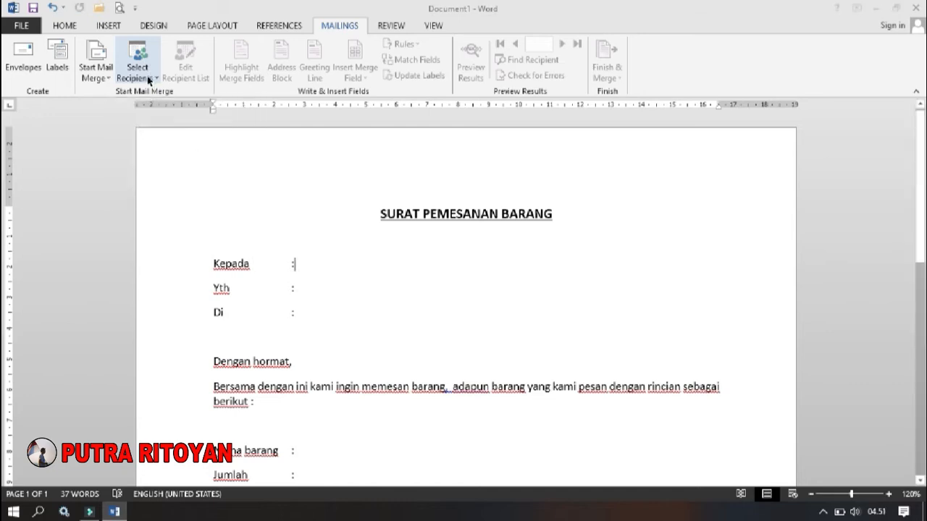
left_click(149, 78)
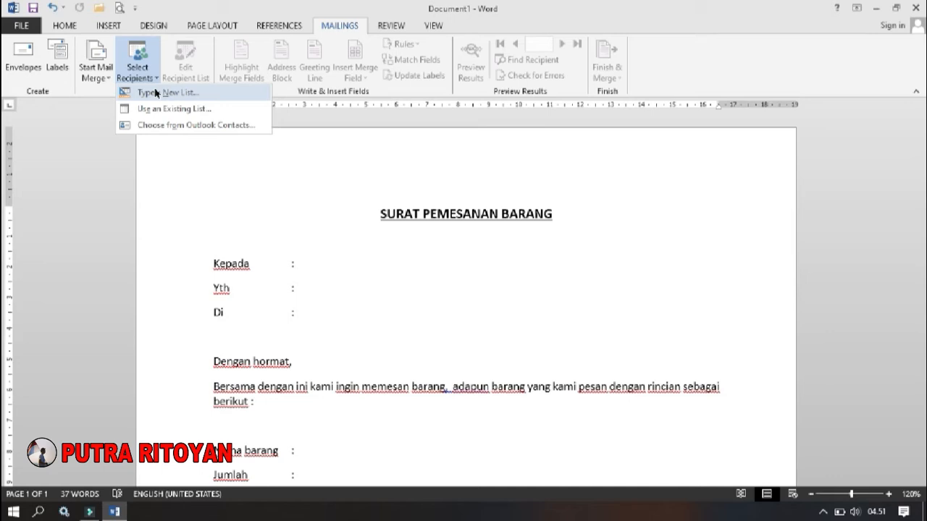
left_click(155, 93)
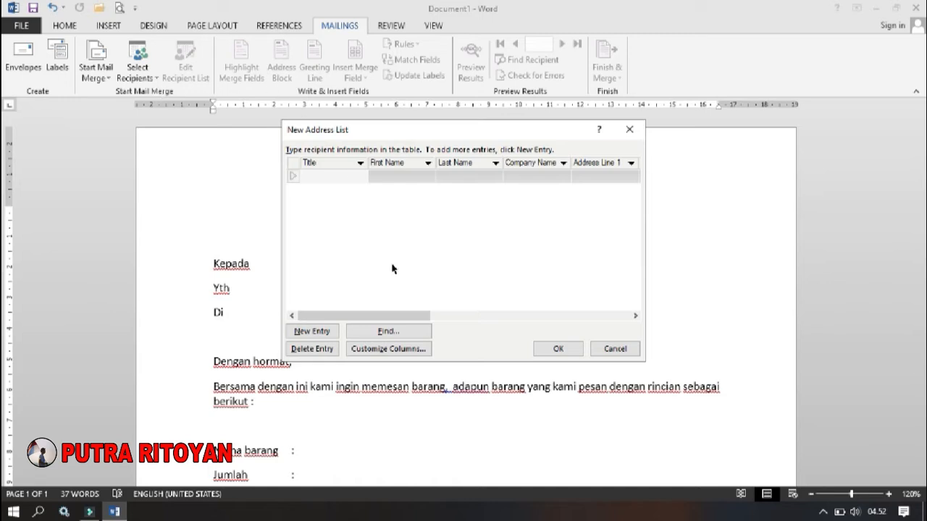
- Customize the address list's columns by deleting all default fields, from Title through E-mail Address
left_click(389, 352)
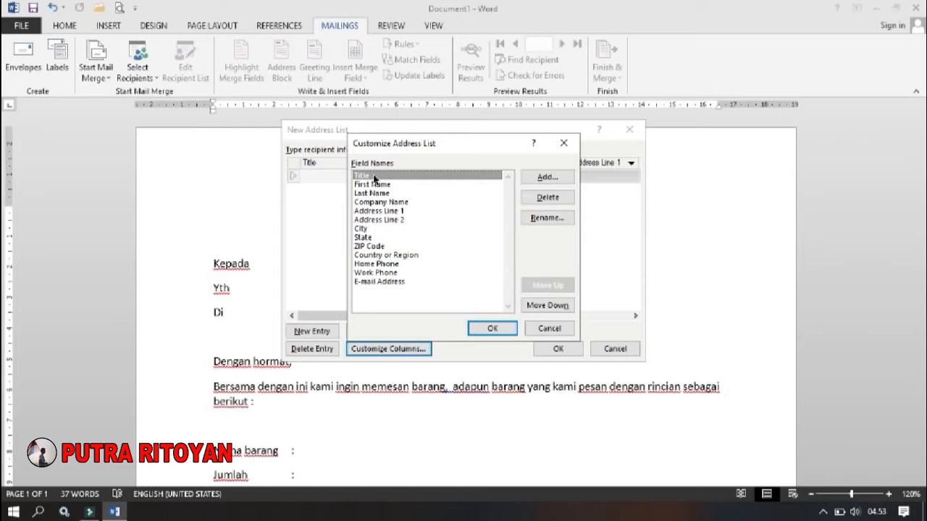
left_click(545, 198)
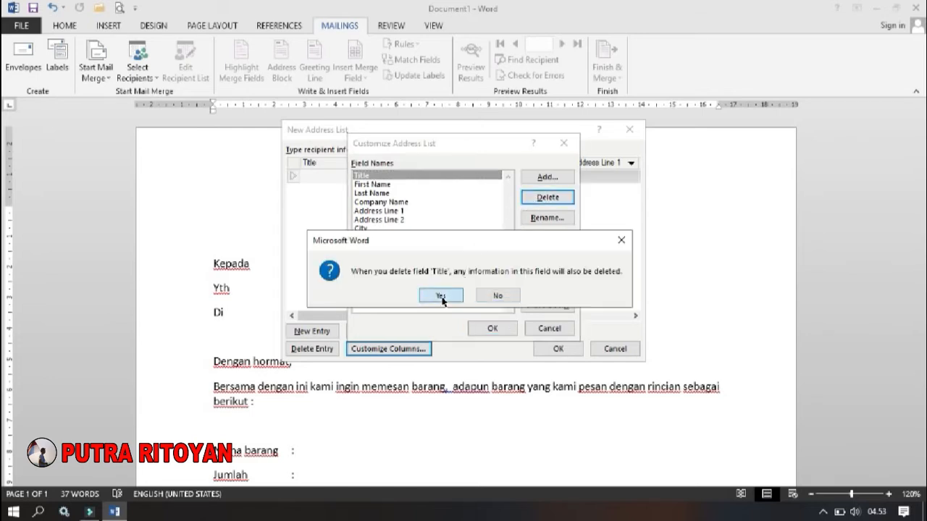
left_click(441, 297)
left_click(548, 198)
left_click(439, 295)
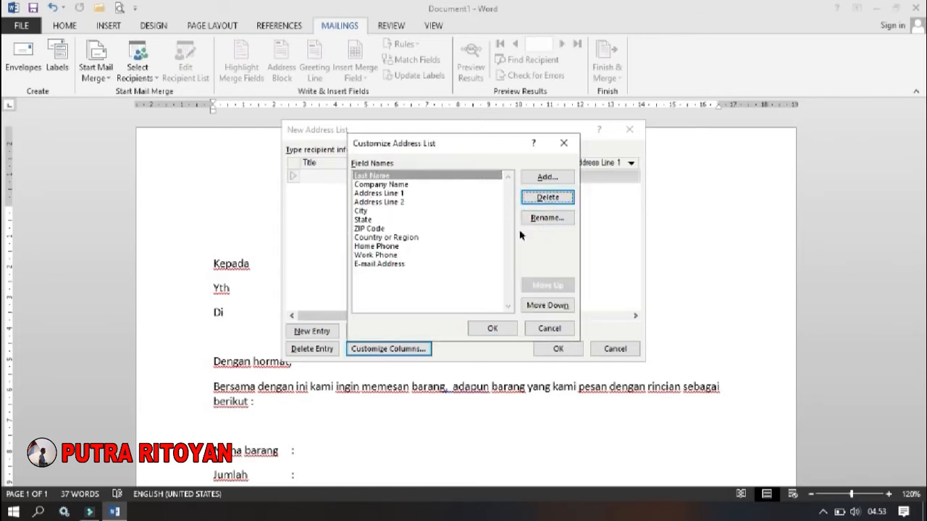
left_click(546, 198)
left_click(440, 294)
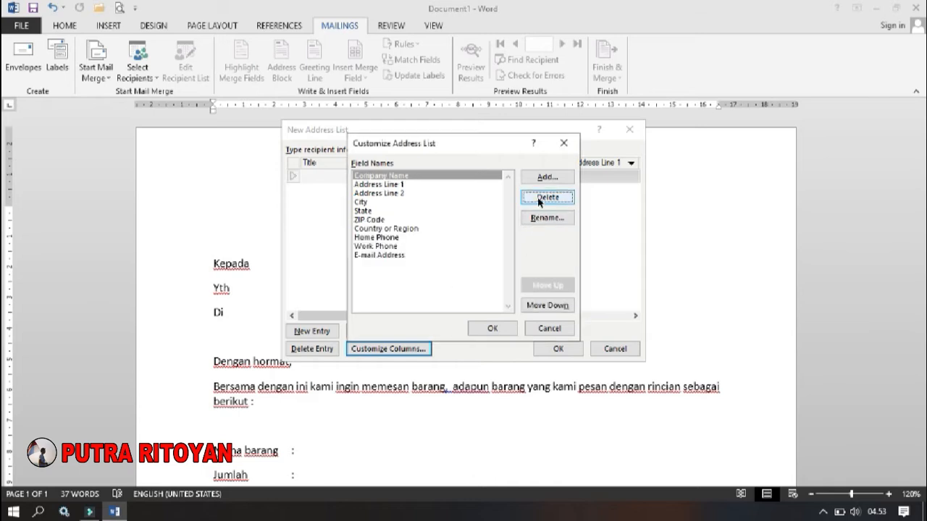
left_click(544, 198)
left_click(440, 296)
left_click(547, 198)
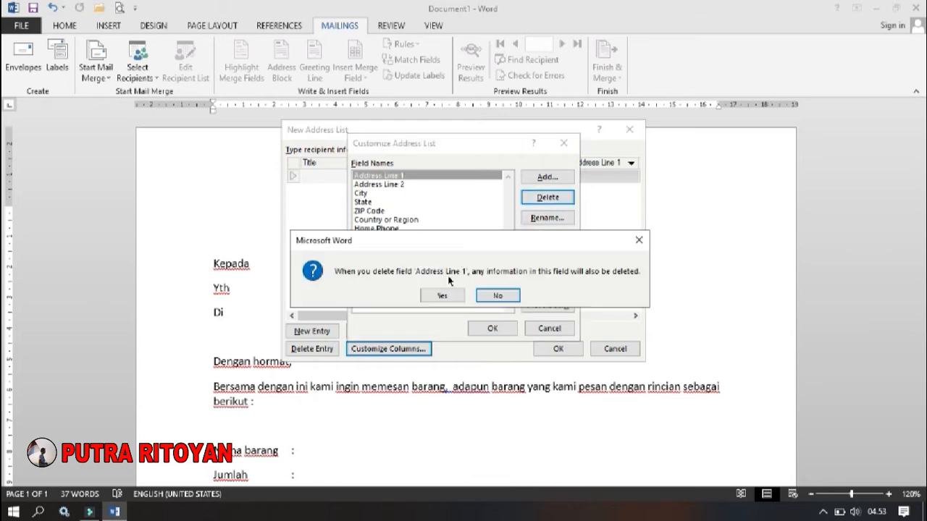
left_click(442, 295)
left_click(548, 197)
left_click(441, 295)
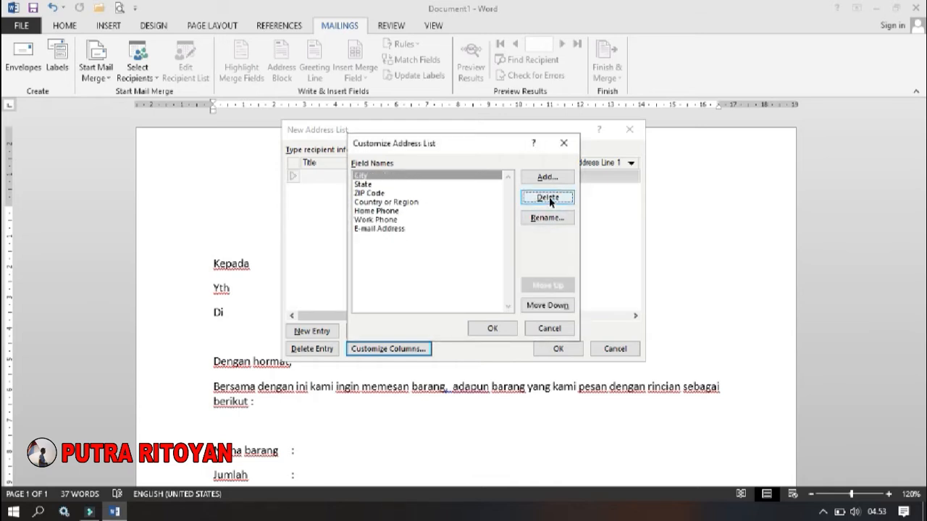
left_click(548, 199)
left_click(441, 296)
left_click(548, 197)
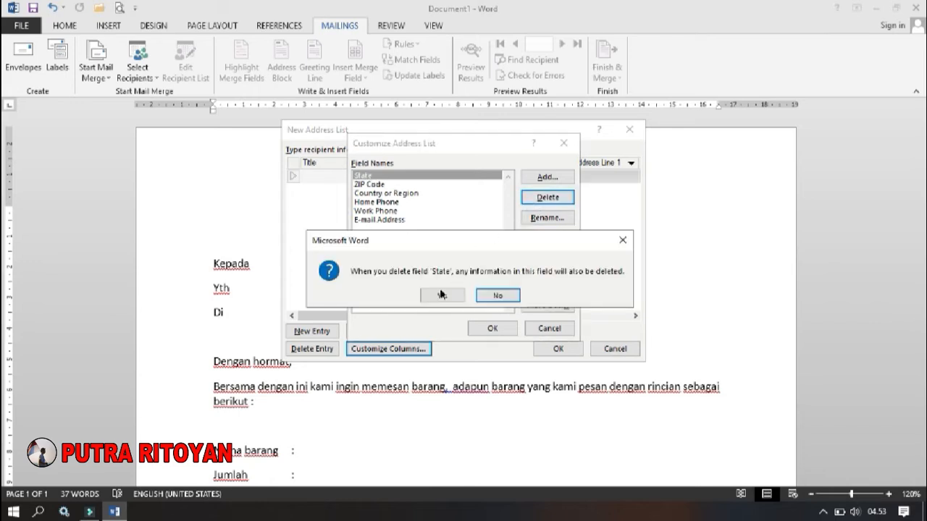
left_click(440, 296)
left_click(548, 198)
left_click(444, 295)
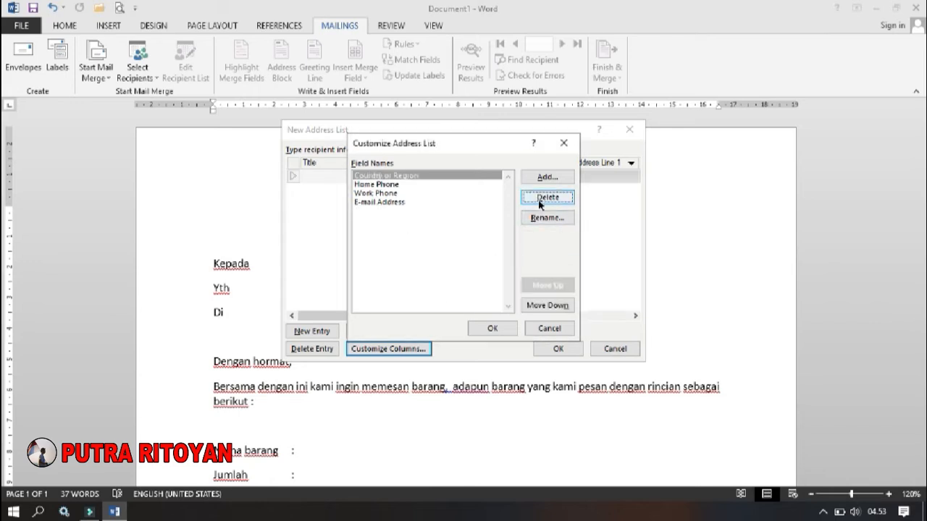
left_click(548, 198)
left_click(442, 295)
left_click(547, 198)
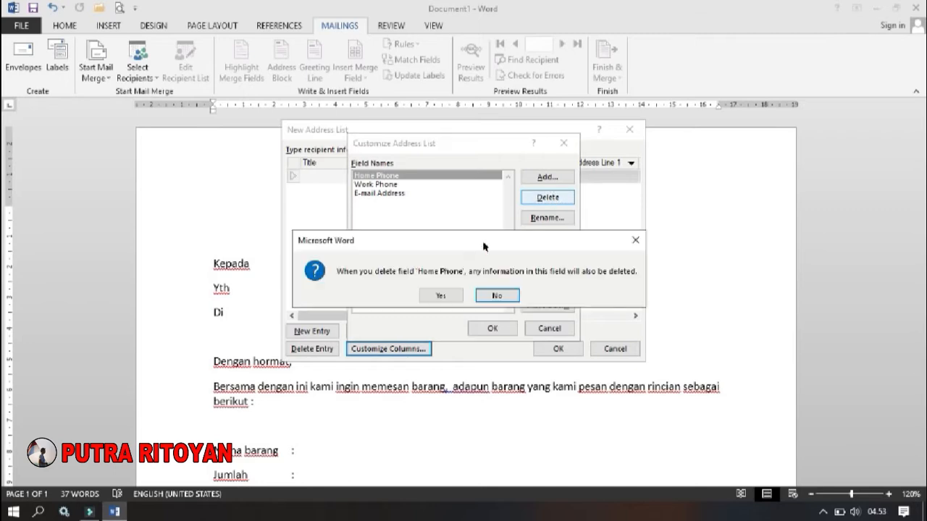
left_click(440, 295)
left_click(547, 197)
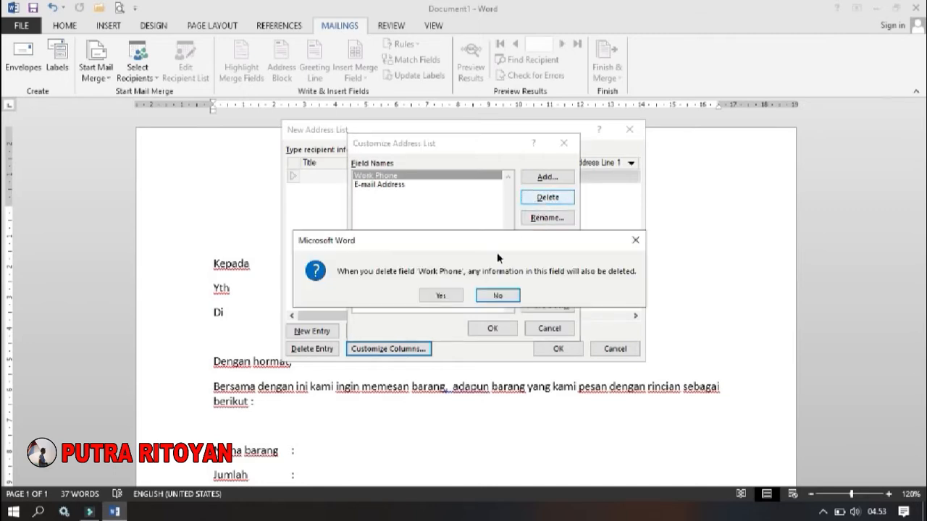
left_click(444, 296)
left_click(548, 198)
left_click(442, 296)
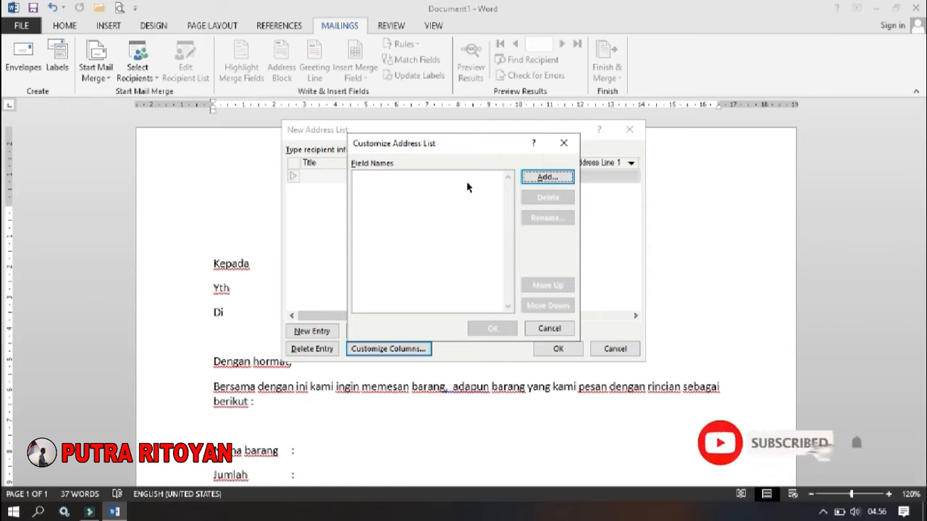
- Add two custom fields named nama and alamat to the empty address list
left_click(534, 180)
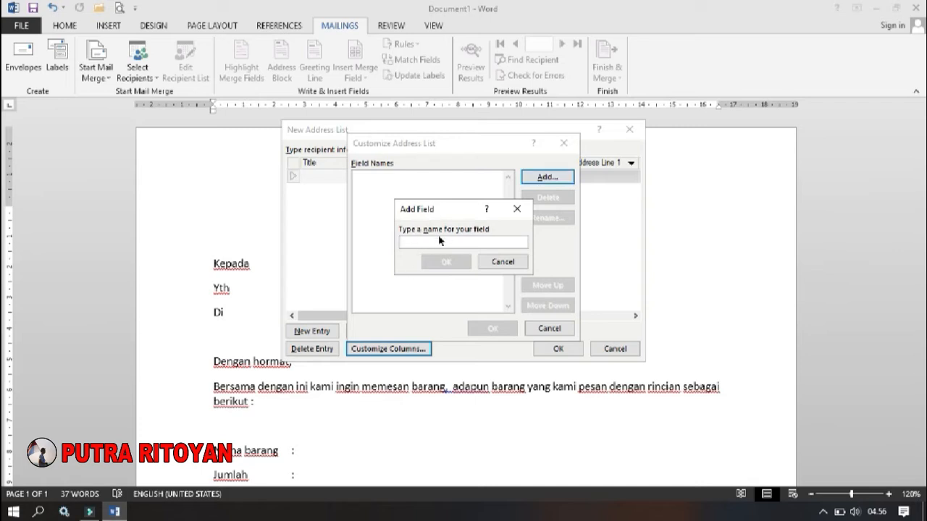
type("nama")
left_click(464, 263)
left_click(547, 179)
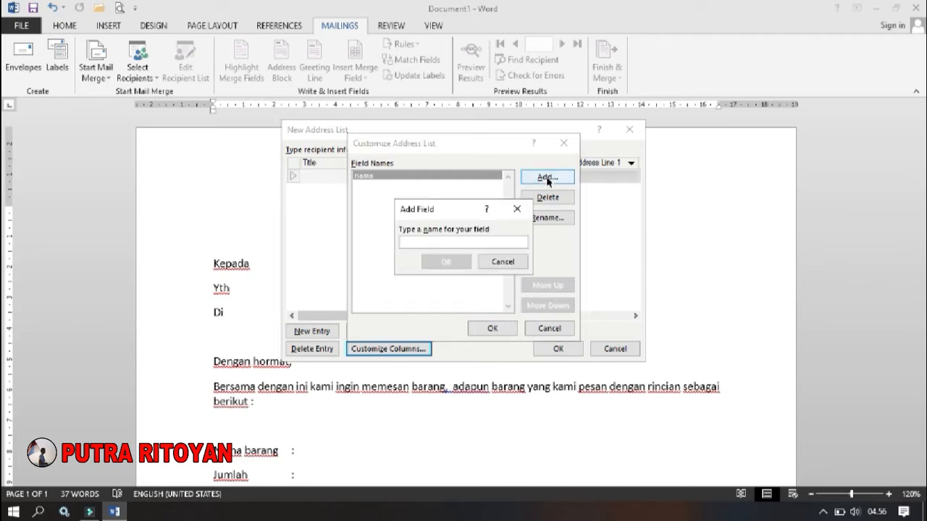
type("a")
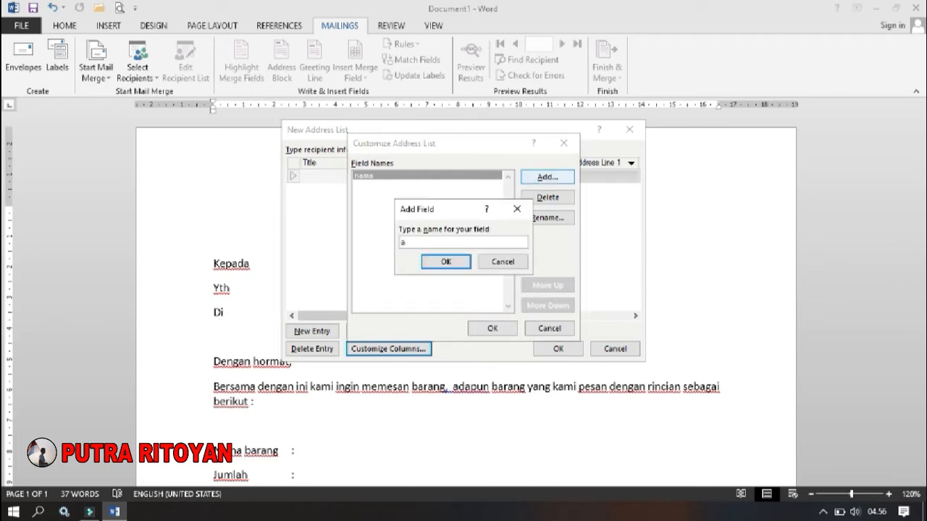
type("lamat")
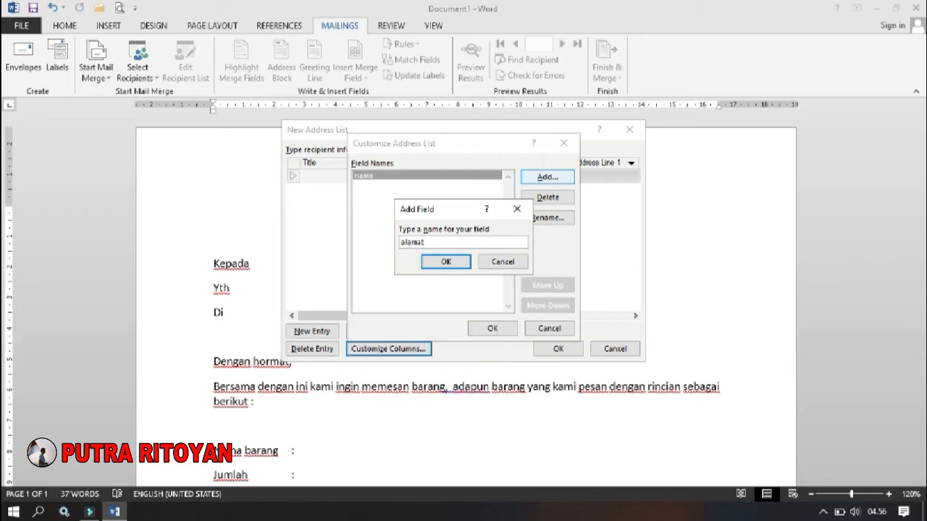
left_click(447, 262)
- Add the fields namabarang and jumlah below alamat in the address list
left_click(530, 181)
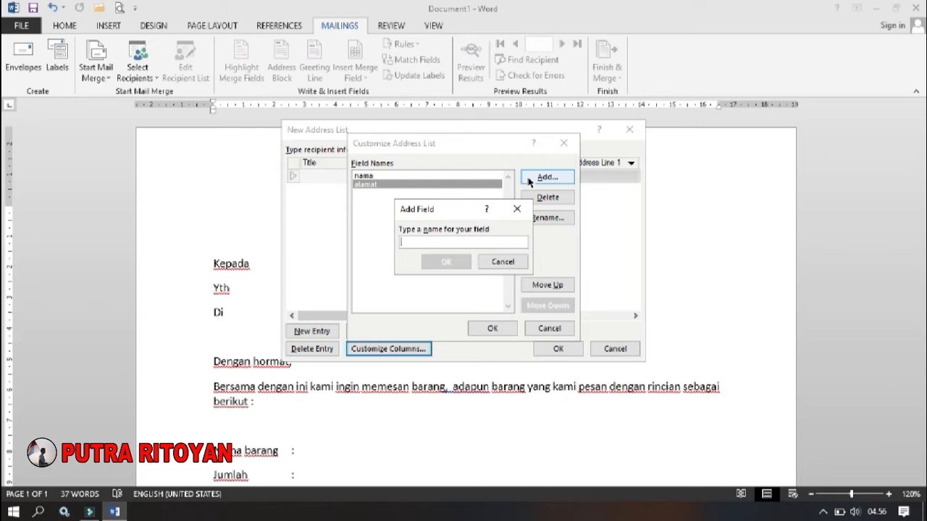
type("n")
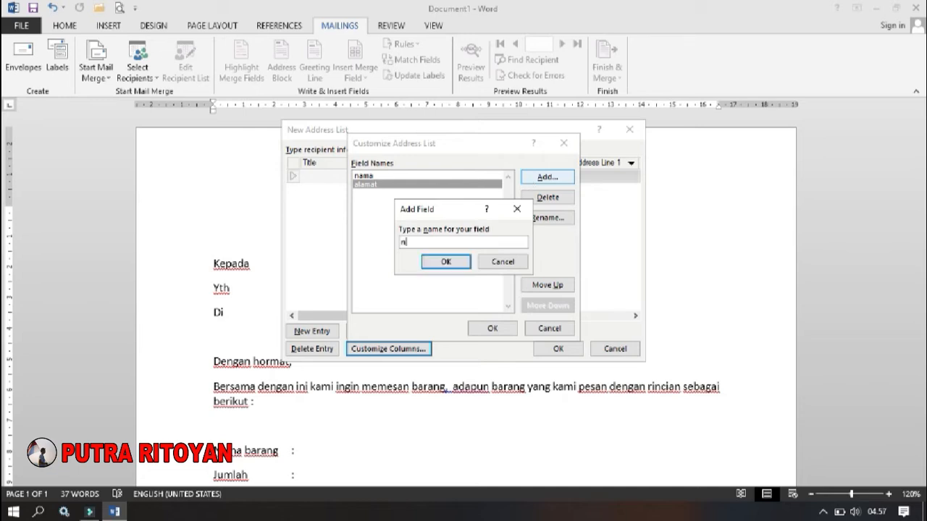
type("amabarang")
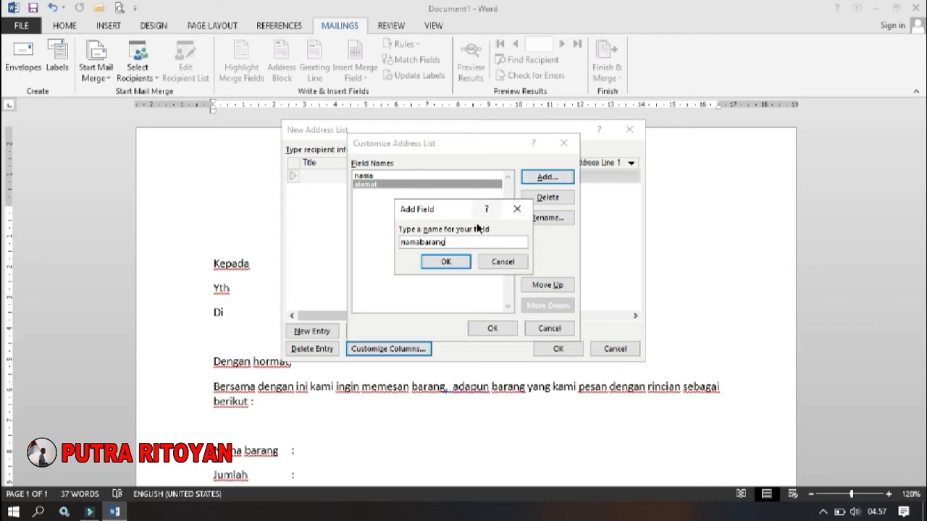
left_click(446, 262)
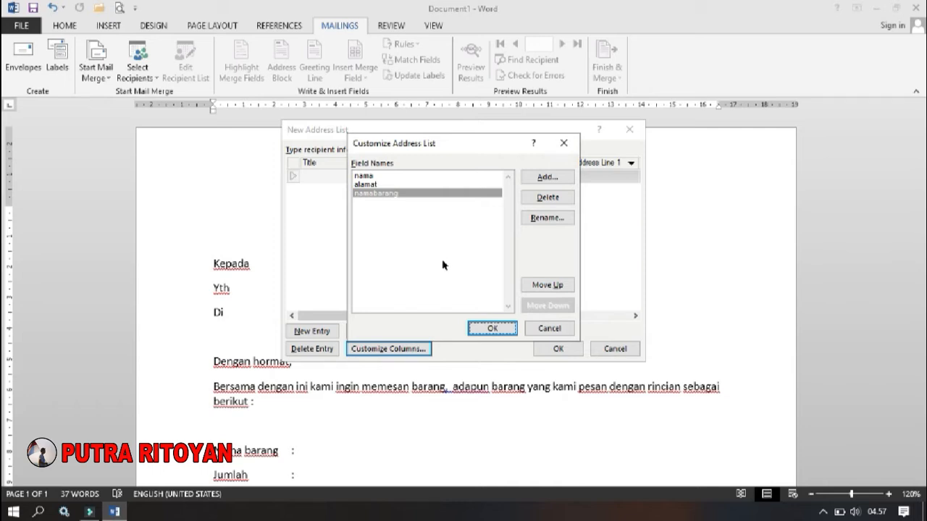
left_click(549, 178)
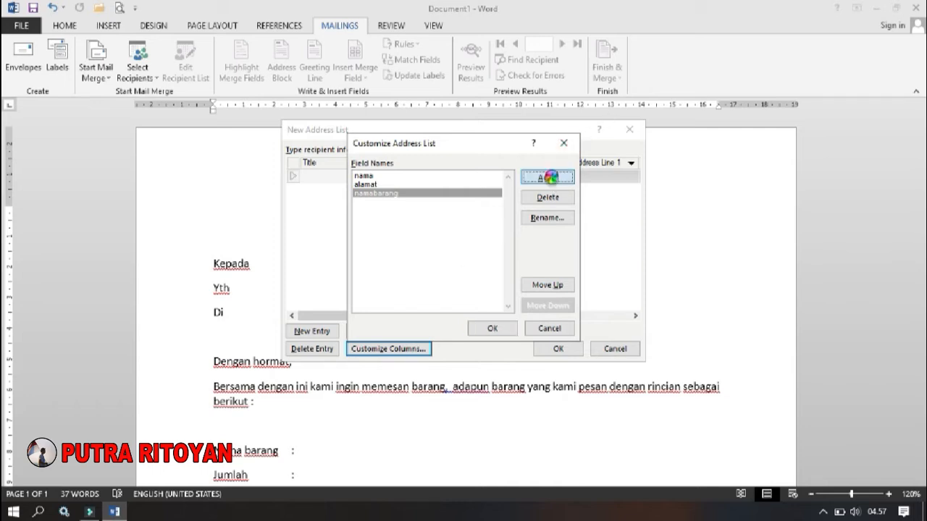
type("juml")
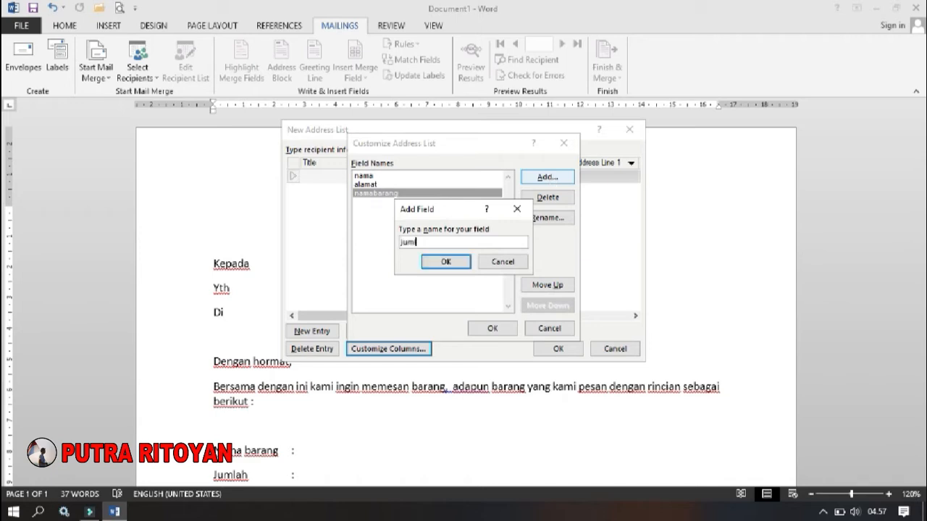
type("ah")
left_click(449, 262)
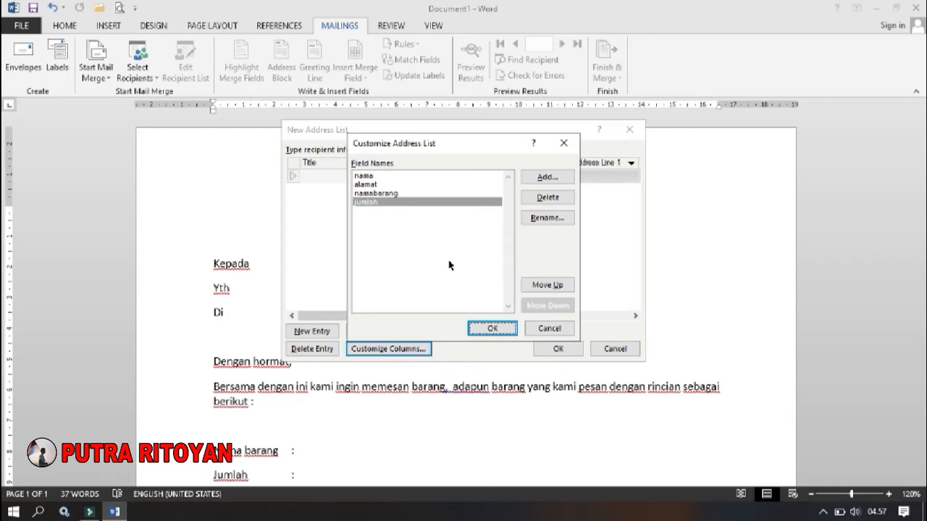
- Add the fields harga and total to the address list and apply the customized columns
left_click(547, 177)
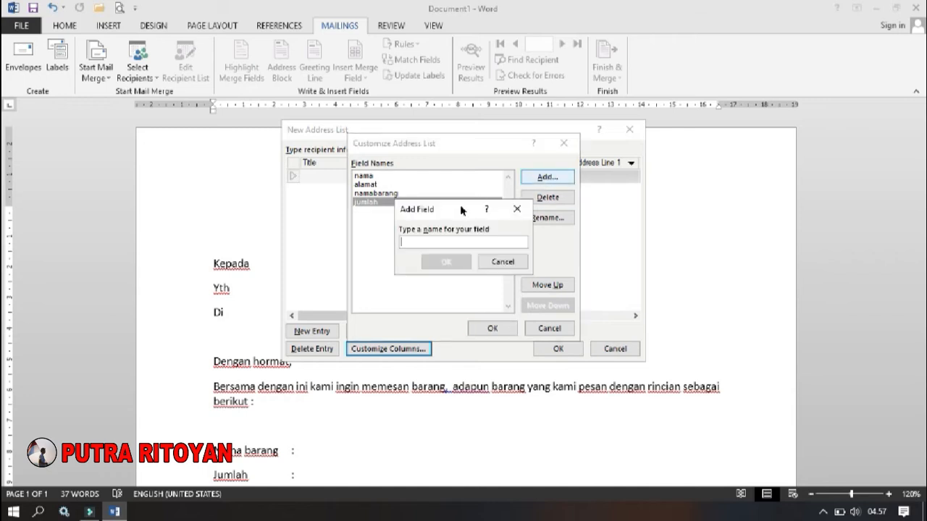
type("harga")
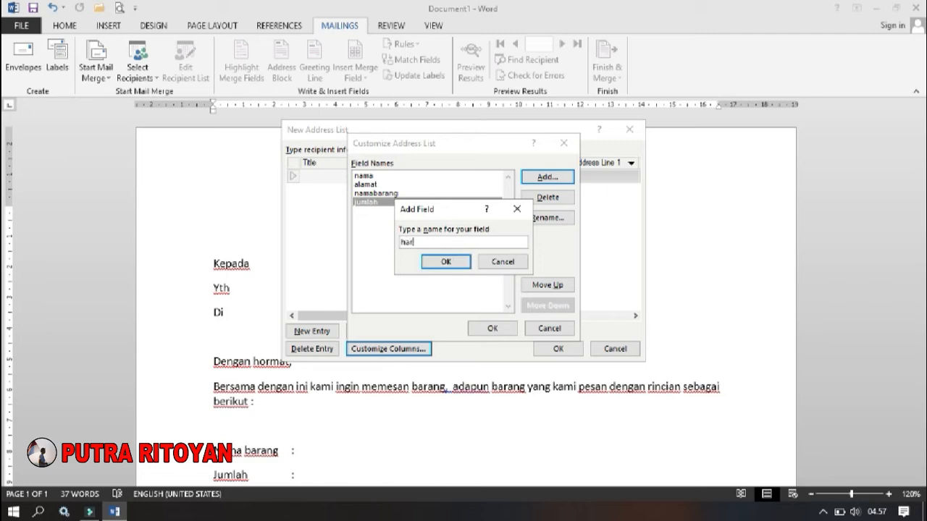
left_click(446, 263)
left_click(539, 179)
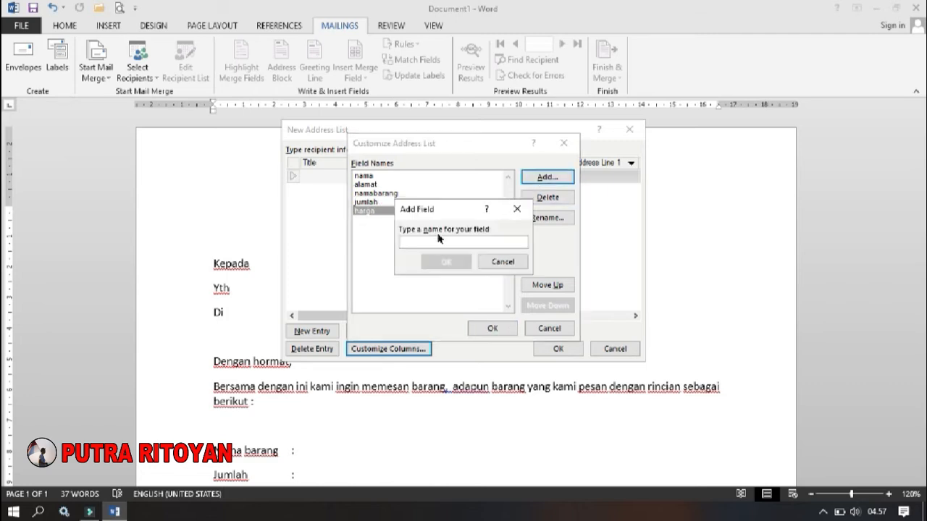
type("total")
left_click(451, 262)
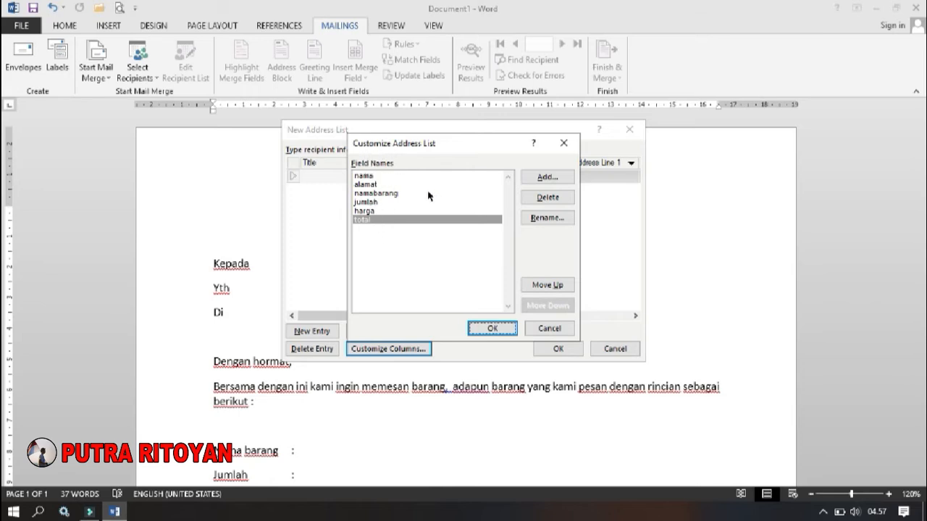
left_click(492, 329)
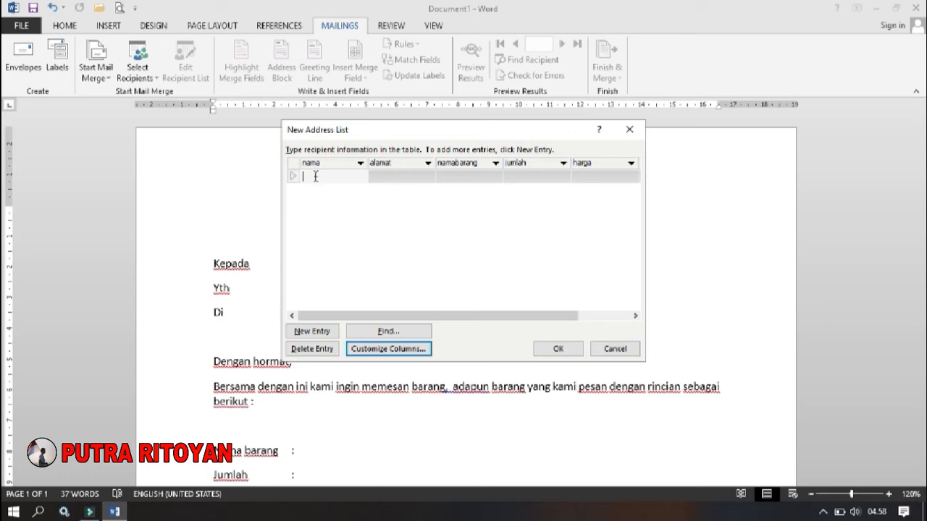
- Enter the first recipient's name under nama and the street address under alamat
type("DONI")
left_click(388, 176)
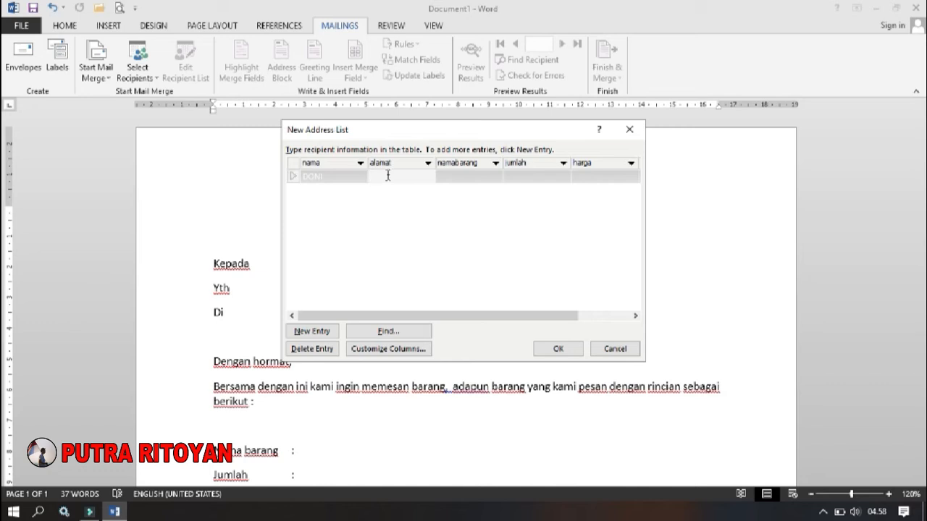
type("JL.")
type("GARUDA")
- Complete the first recipient's entry with namabarang BERAS, jumlah 3 and harga 50000
left_click(457, 176)
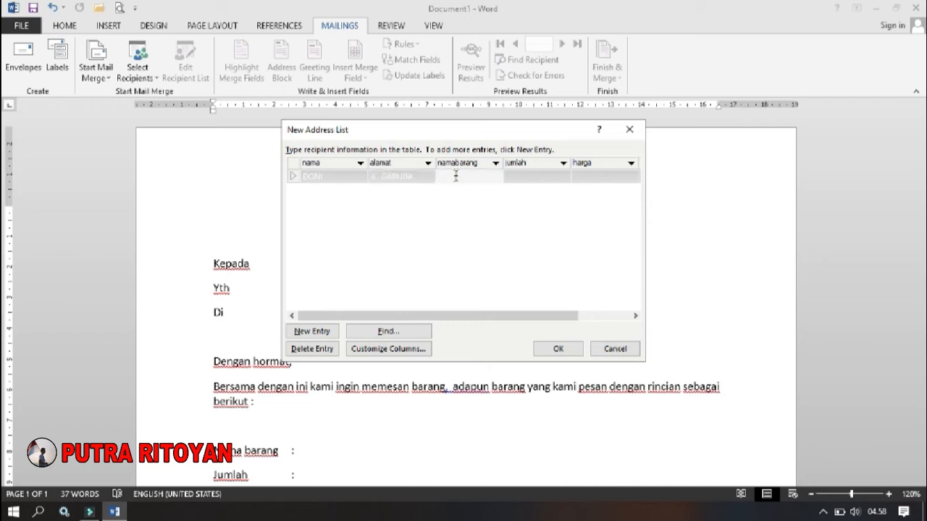
type("BERAS")
left_click(521, 178)
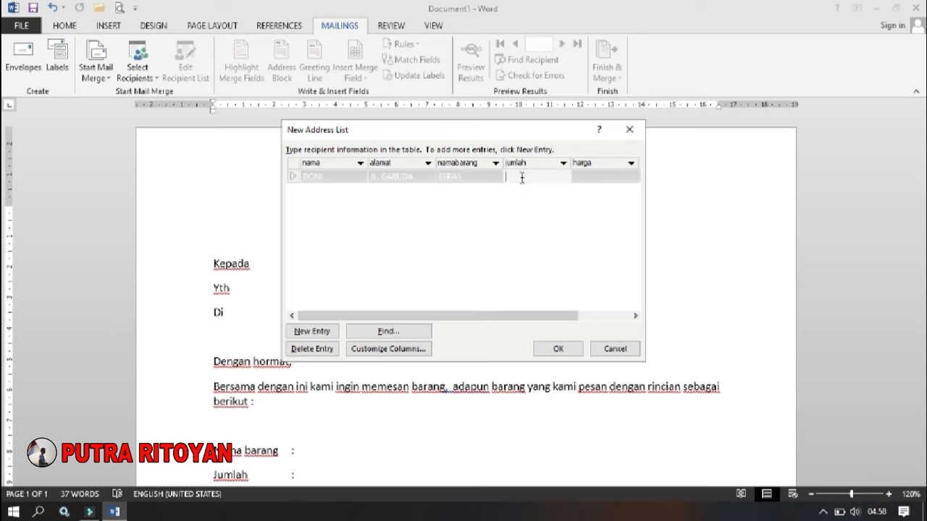
type("1")
left_click(585, 176)
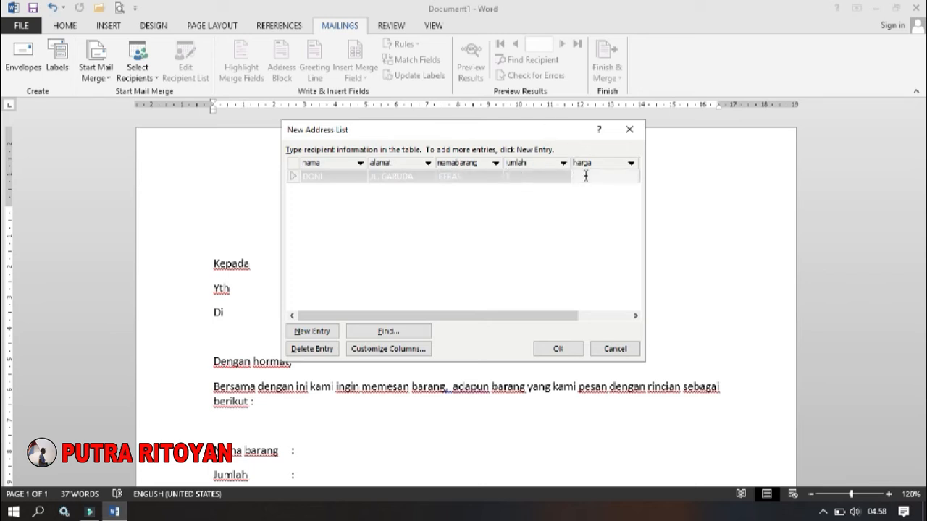
type("500000")
key("BackSpace")
- Add a second entry with the recipient's name and street address, namabarang GULA, jumlah 5 and harga 20000
left_click(319, 336)
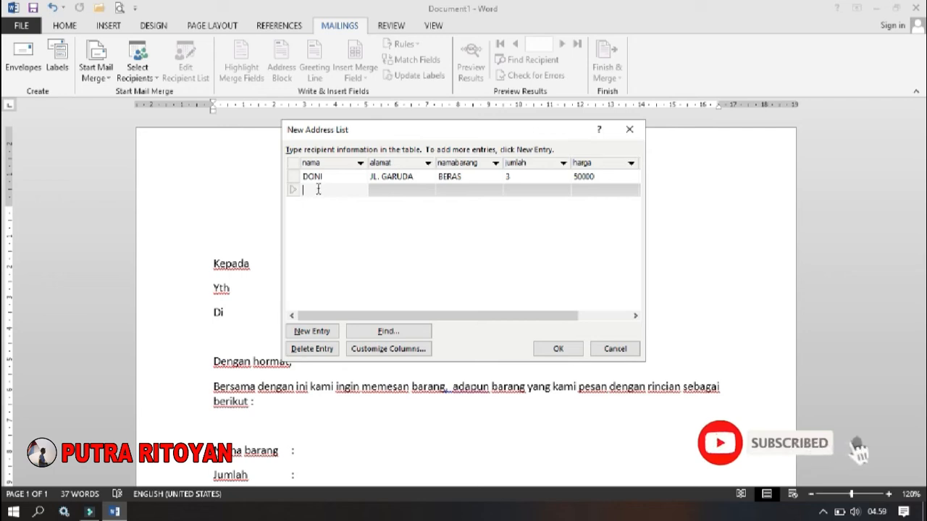
type("DANA")
left_click(389, 191)
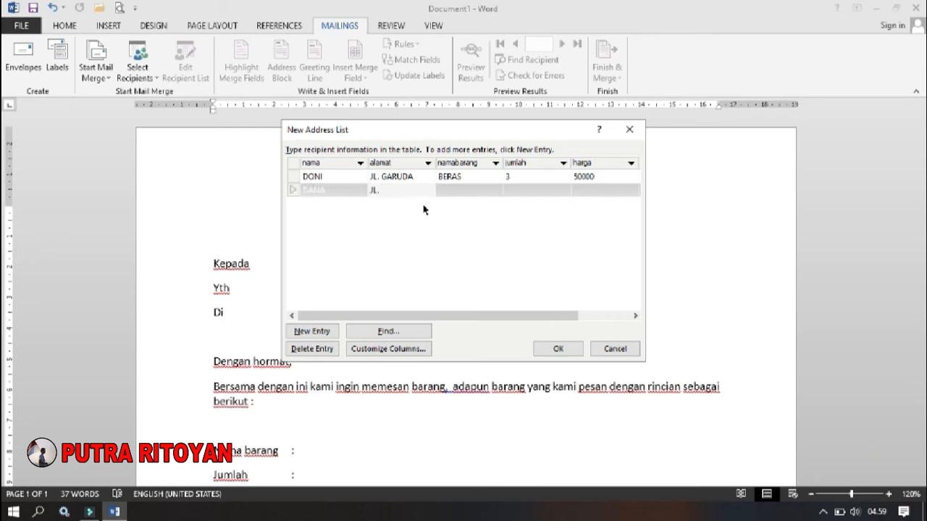
type("JL. AGUNG")
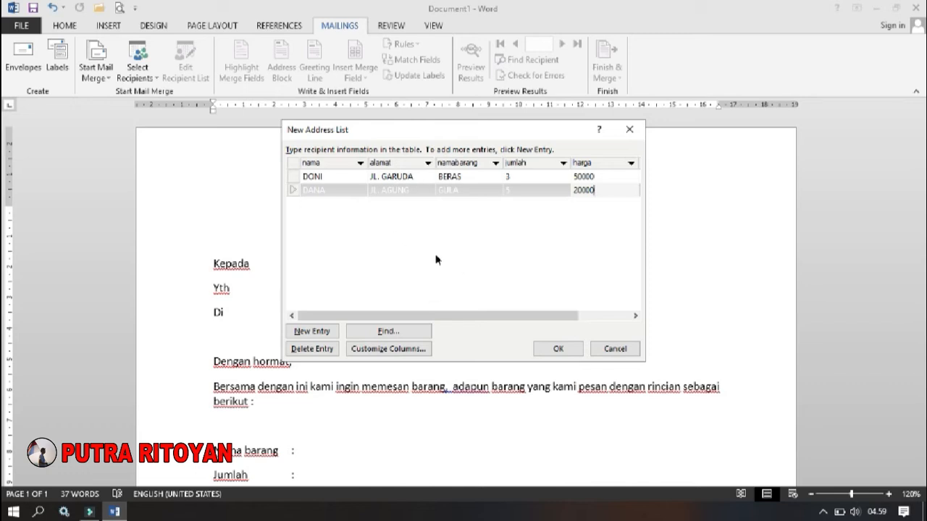
- Add a third entry with the recipient's name and street address, namabarang KOPI, a jumlah value and harga 1500
left_click(310, 332)
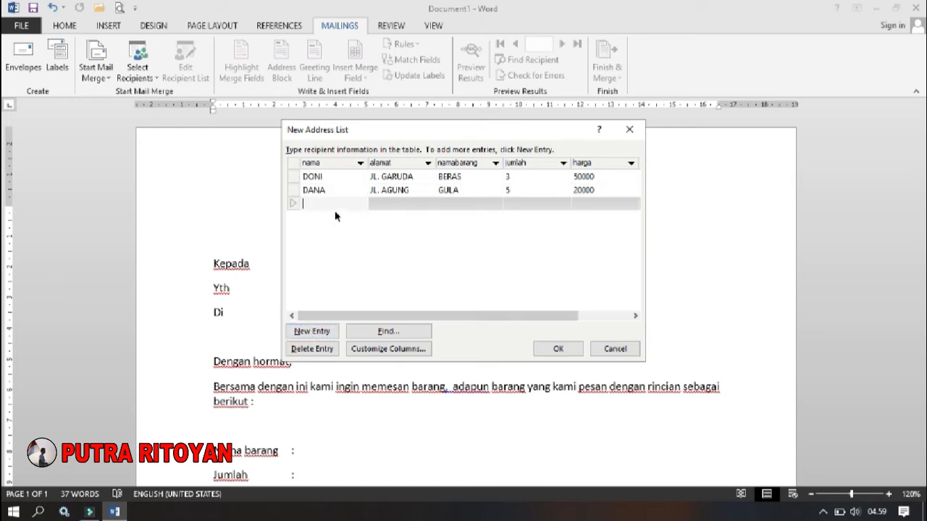
type("DINA")
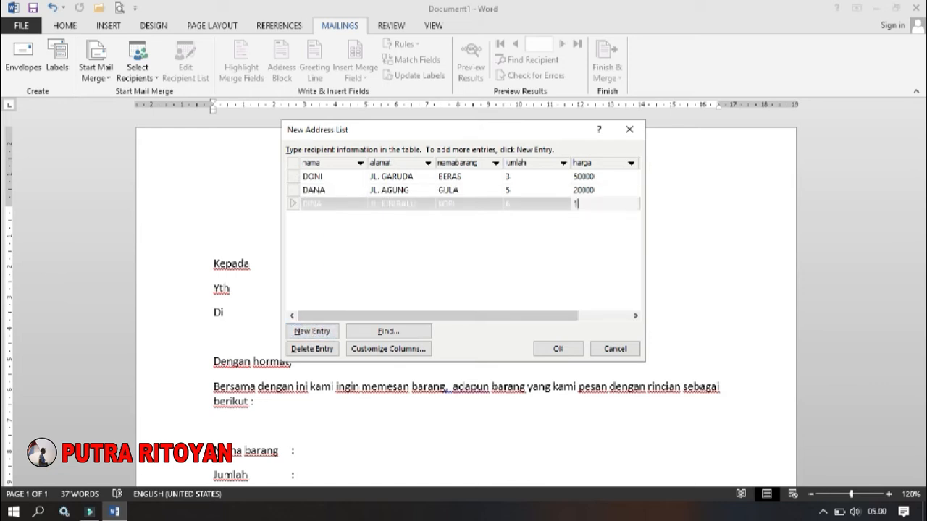
type("1500")
- Finish the address list and save it in the Documents folder as DATA PELANGGAN
left_click(557, 350)
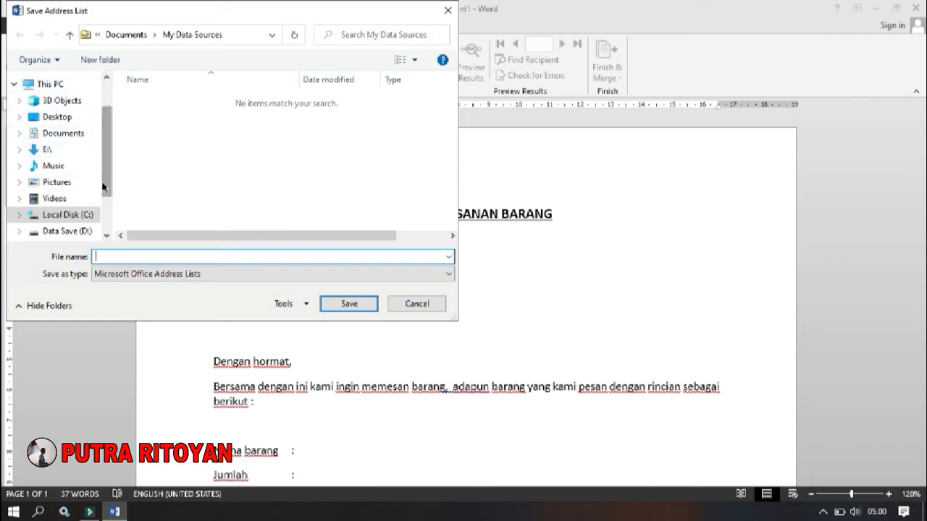
scroll(105, 193, "down", 1)
left_click_drag(105, 194, 105, 205)
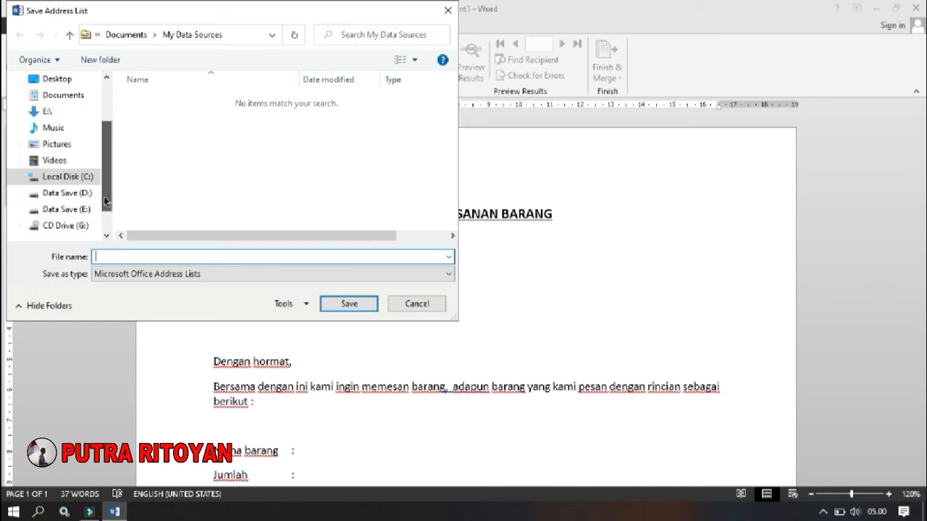
left_click(73, 96)
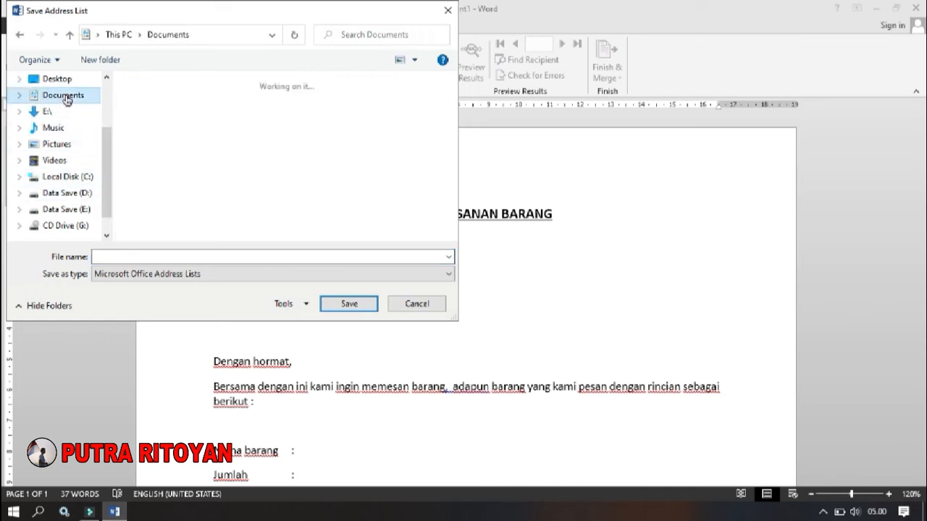
left_click(145, 258)
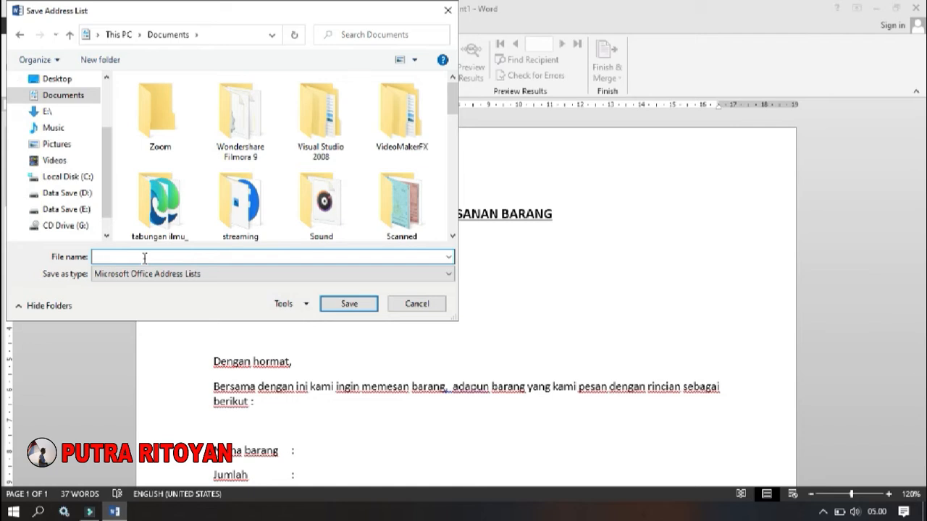
type("DATA")
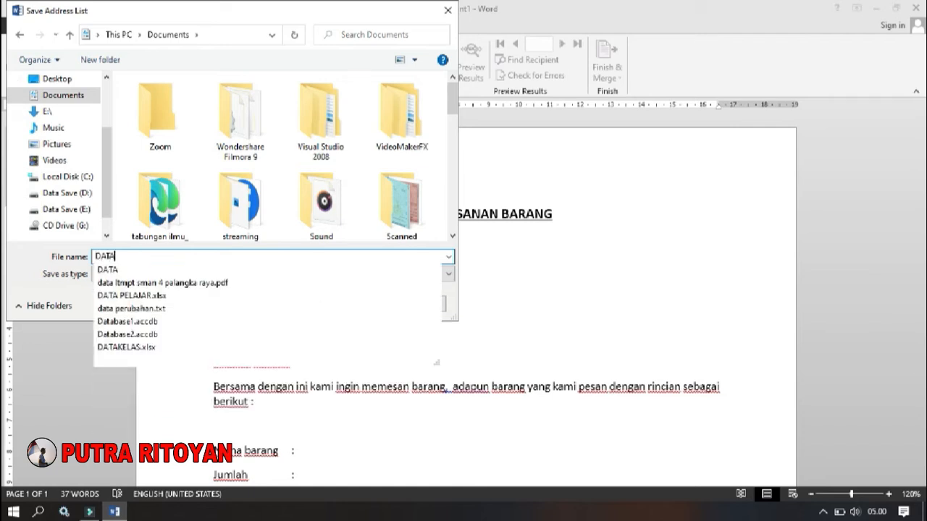
left_click(223, 270)
left_click(154, 258)
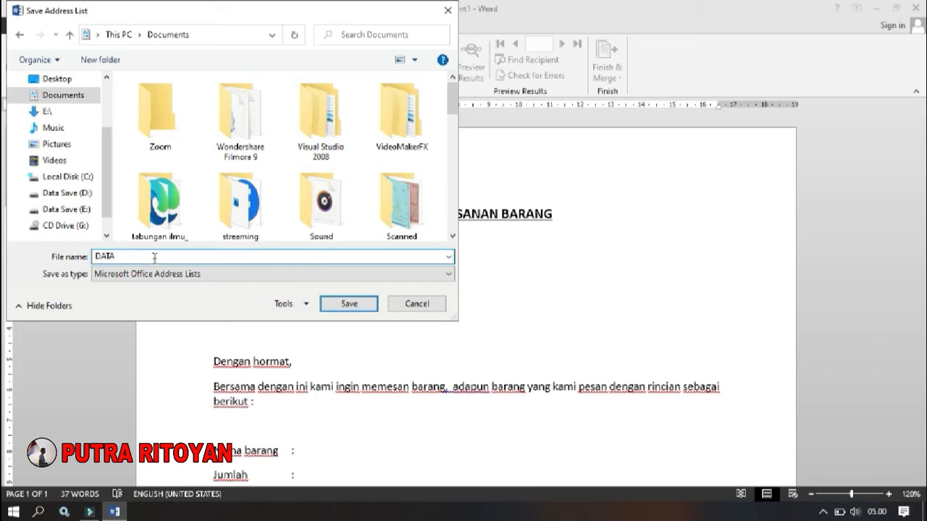
type("PE")
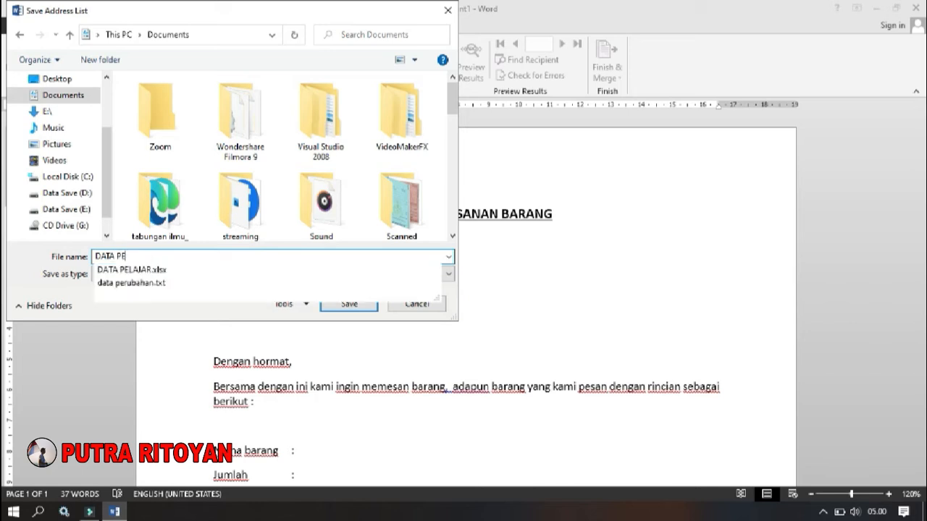
type("LA")
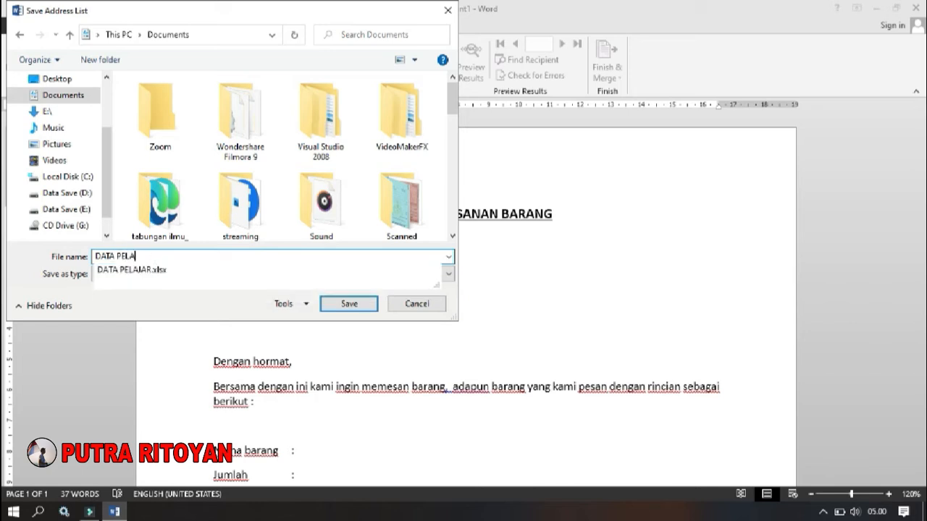
type("NGGAN")
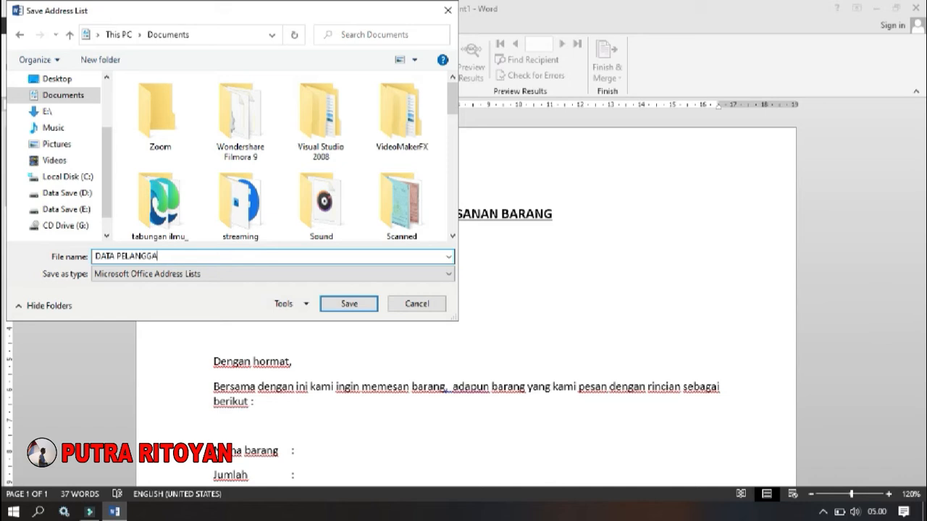
left_click(345, 304)
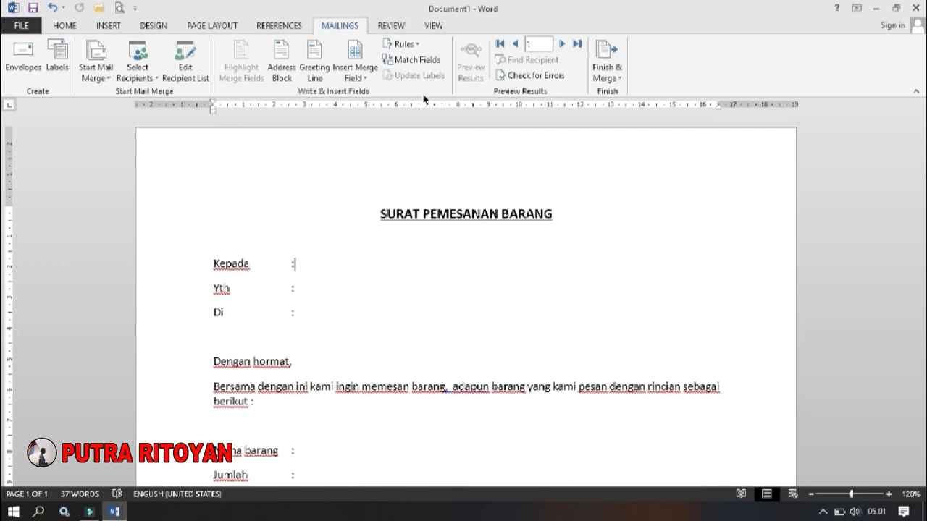
left_click(366, 79)
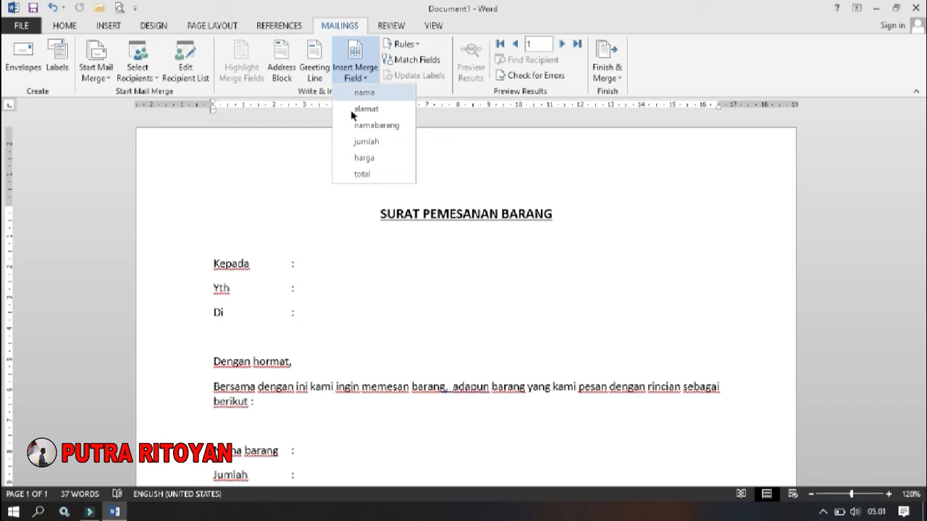
left_click(317, 270)
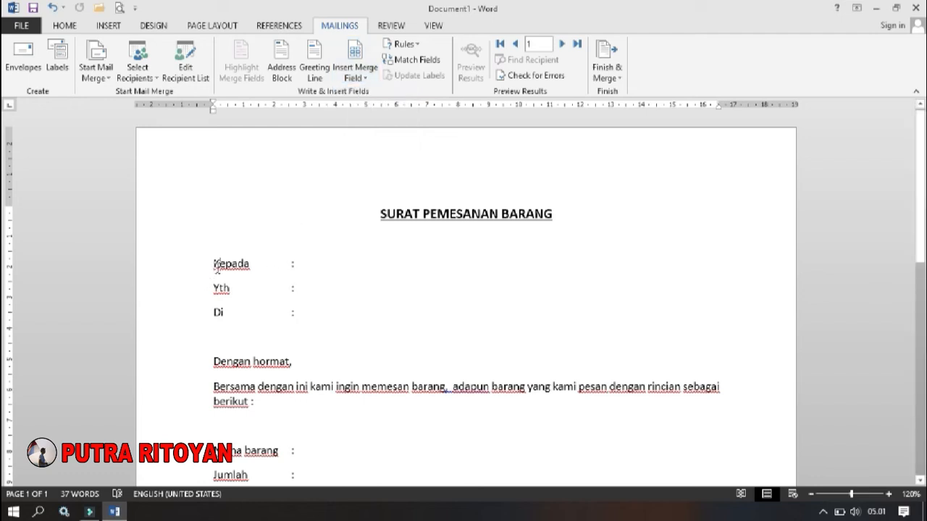
left_click_drag(216, 265, 302, 265)
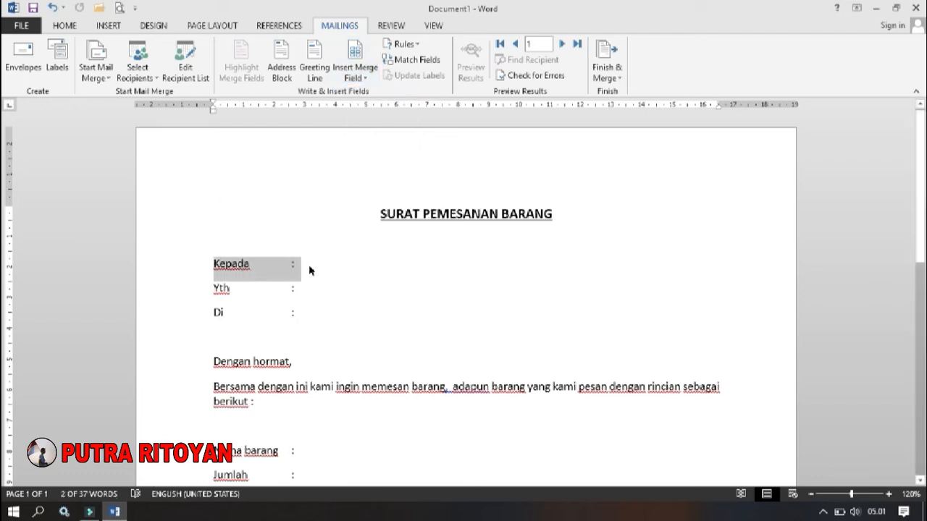
left_click(300, 271)
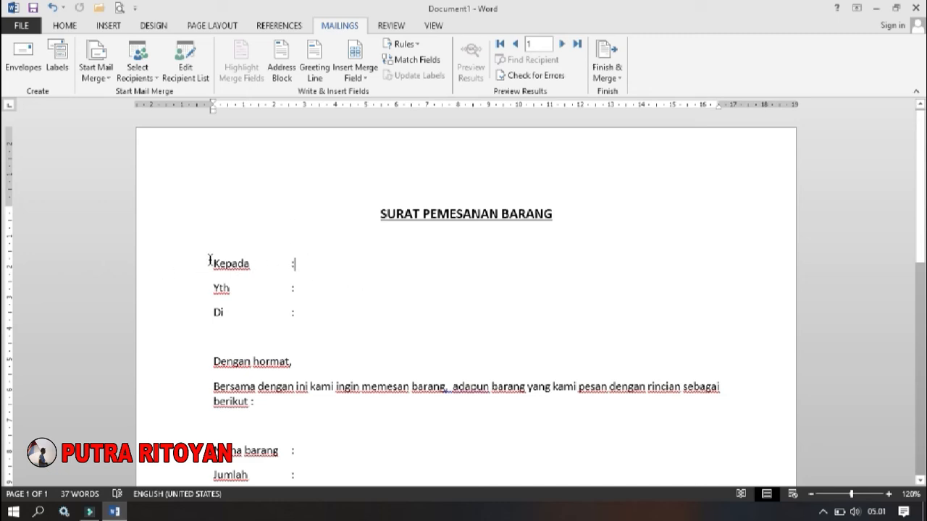
left_click_drag(212, 262, 302, 269)
- Insert the nama merge field after the colon of Kepada and the alamat merge field after the colon of Di
left_click(299, 268)
left_click(359, 72)
left_click(368, 92)
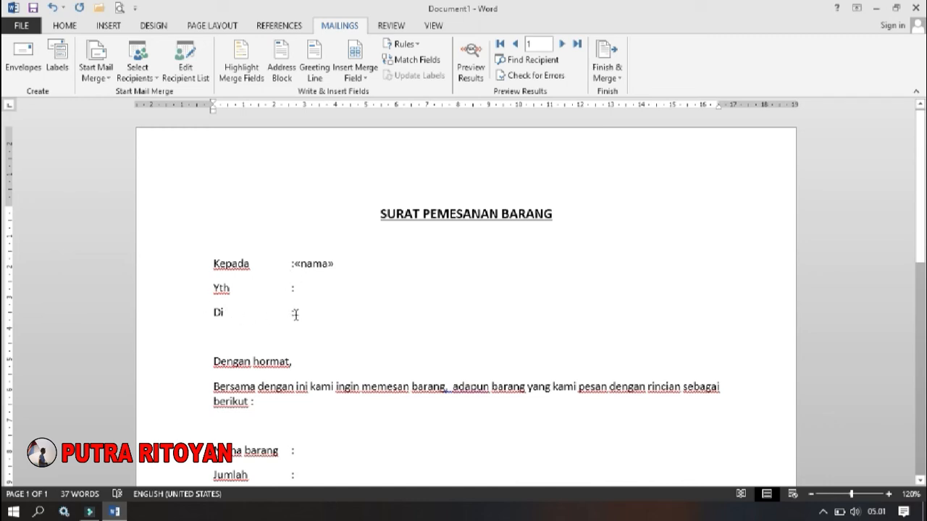
left_click(362, 78)
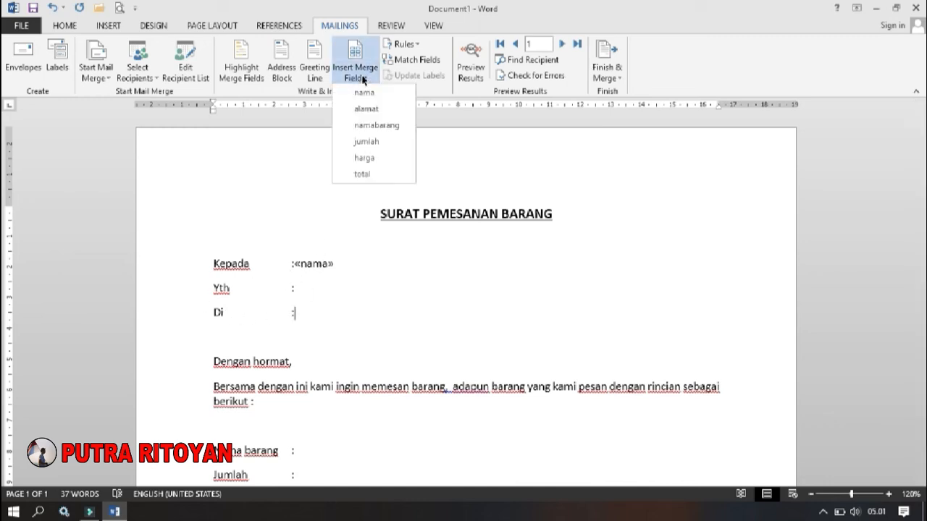
left_click(372, 112)
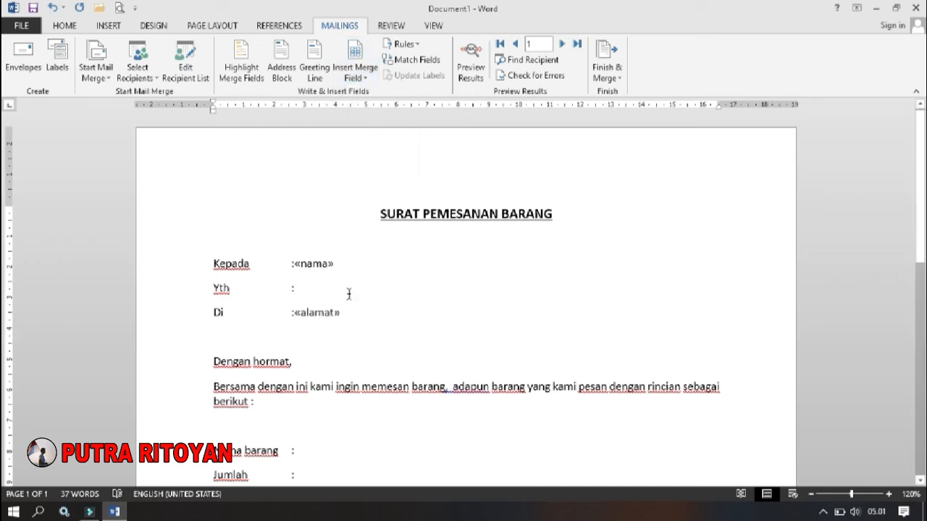
- Insert the namabarang merge field on the Nama barang line and the jumlah merge field on the Jumlah line
scroll(346, 296, "down", 1)
scroll(344, 307, "down", 1)
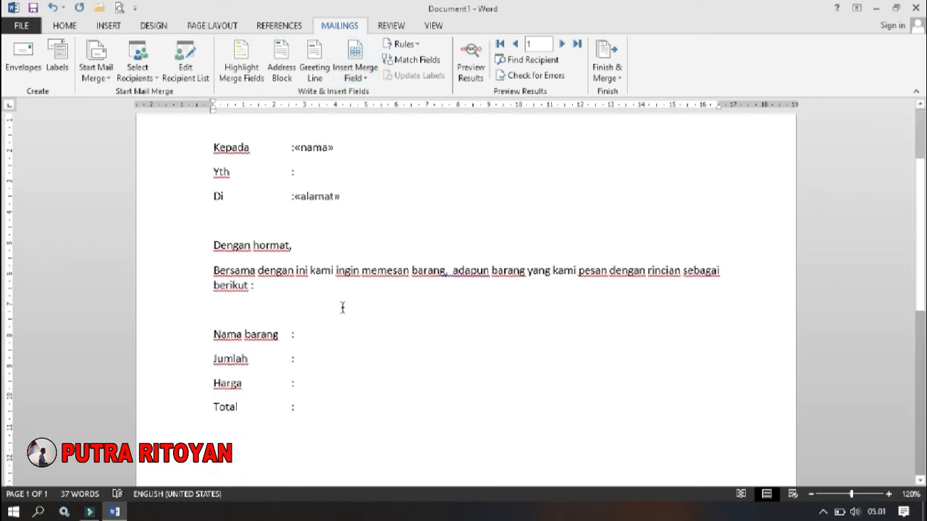
left_click(298, 334)
left_click(355, 77)
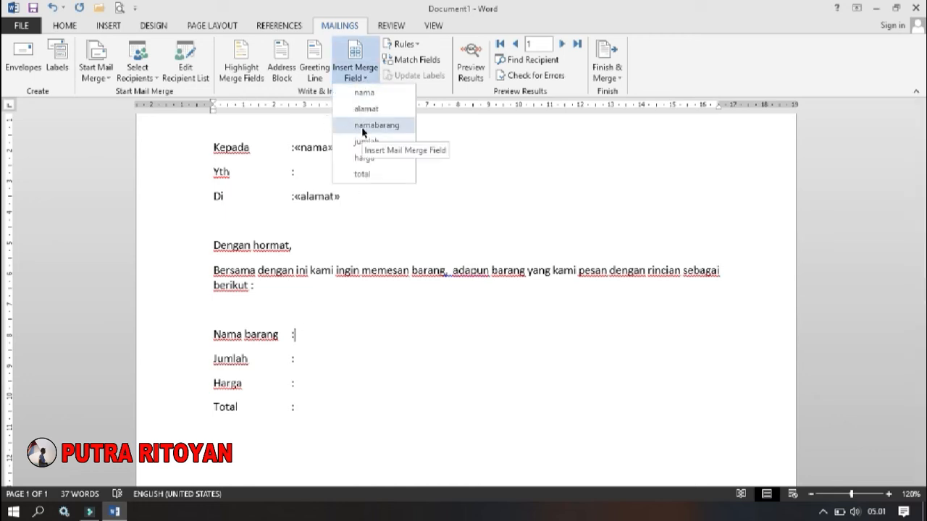
left_click(363, 127)
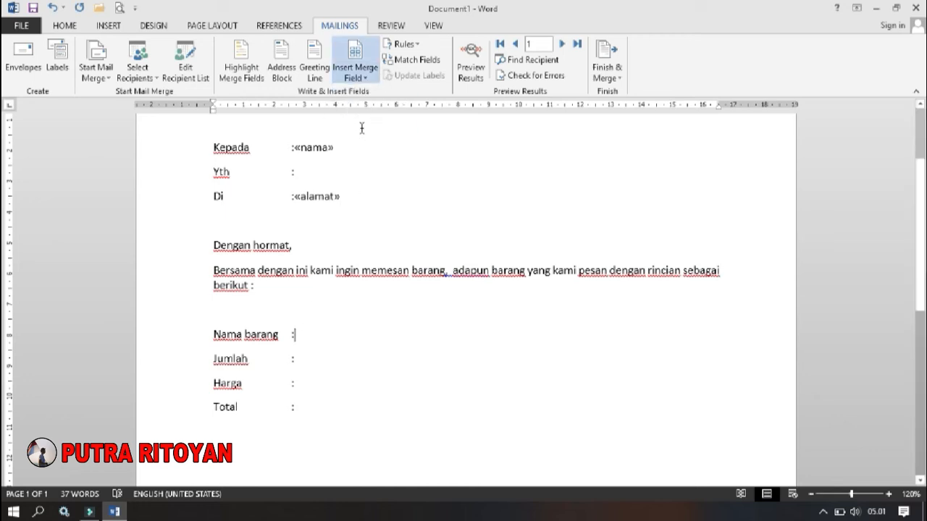
left_click(298, 360)
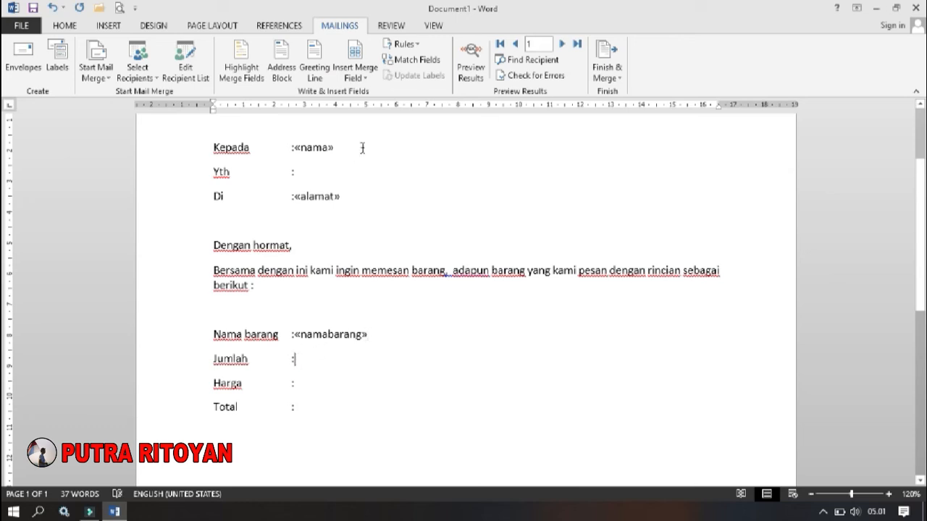
left_click(366, 79)
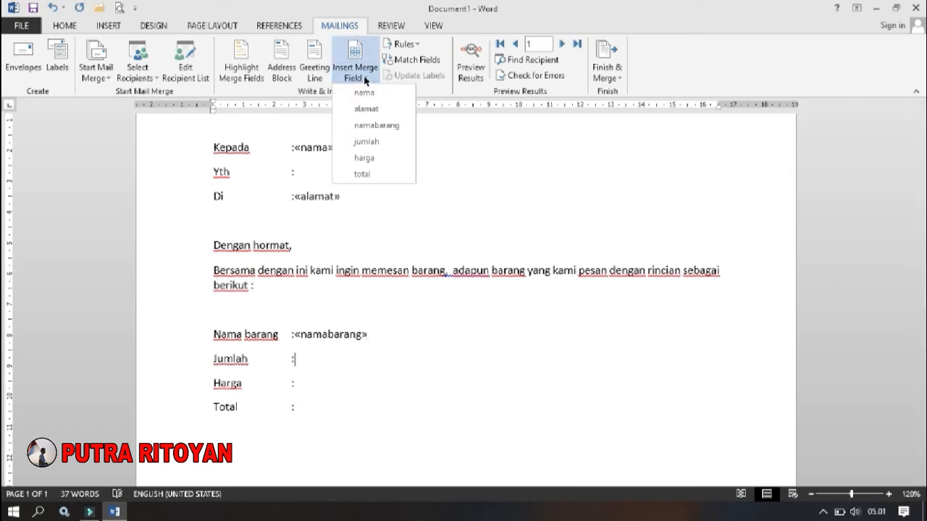
left_click(372, 144)
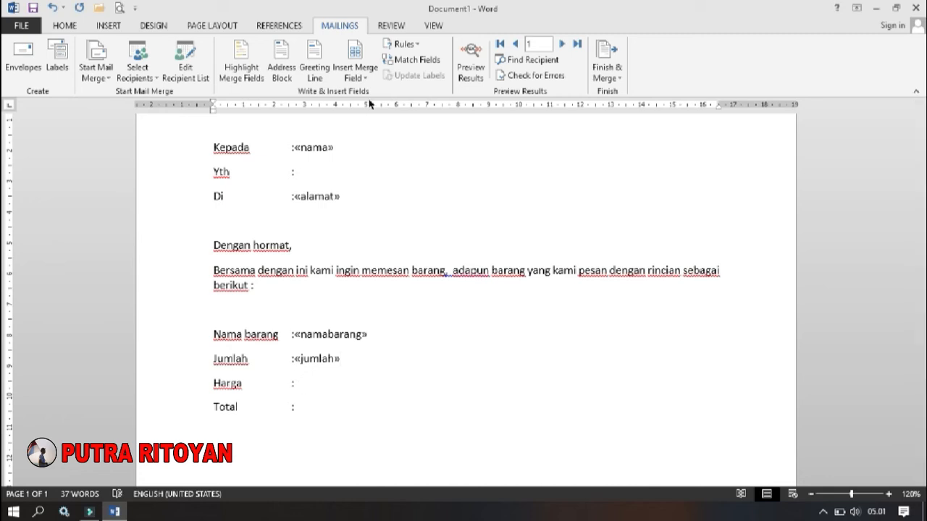
- Insert the harga merge field on the Harga line and the total merge field on the Total line
left_click(362, 76)
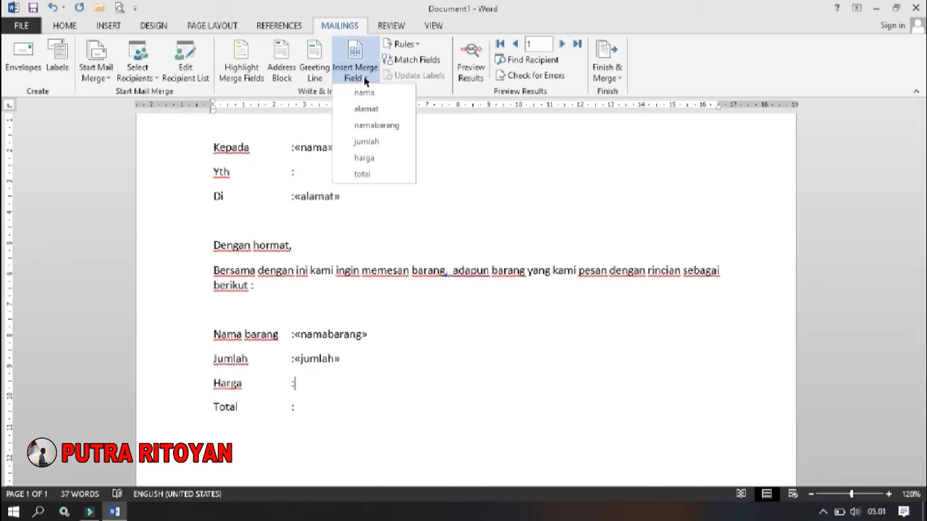
left_click(364, 158)
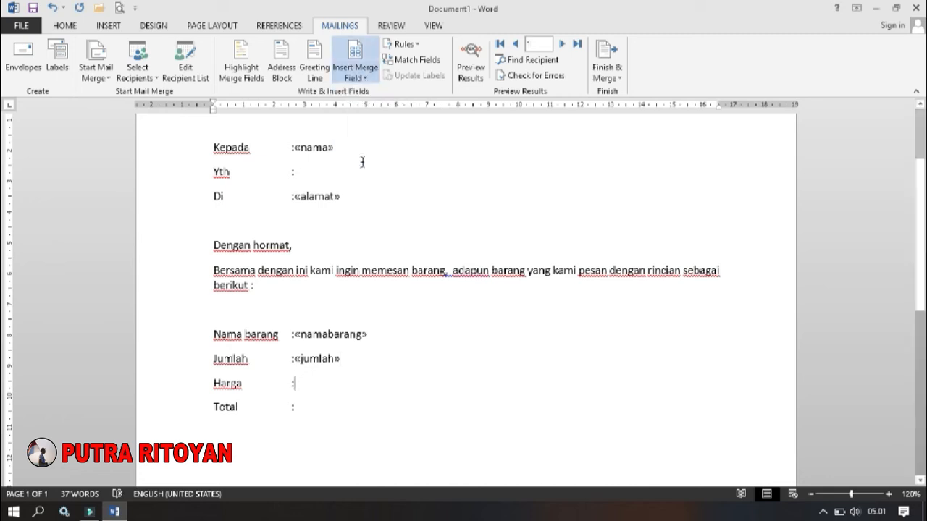
left_click(296, 408)
left_click(364, 77)
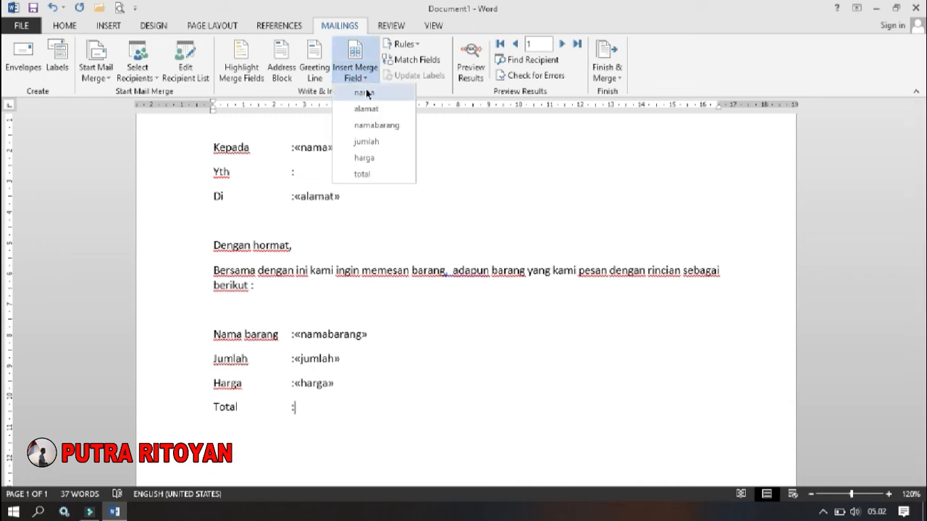
left_click(368, 177)
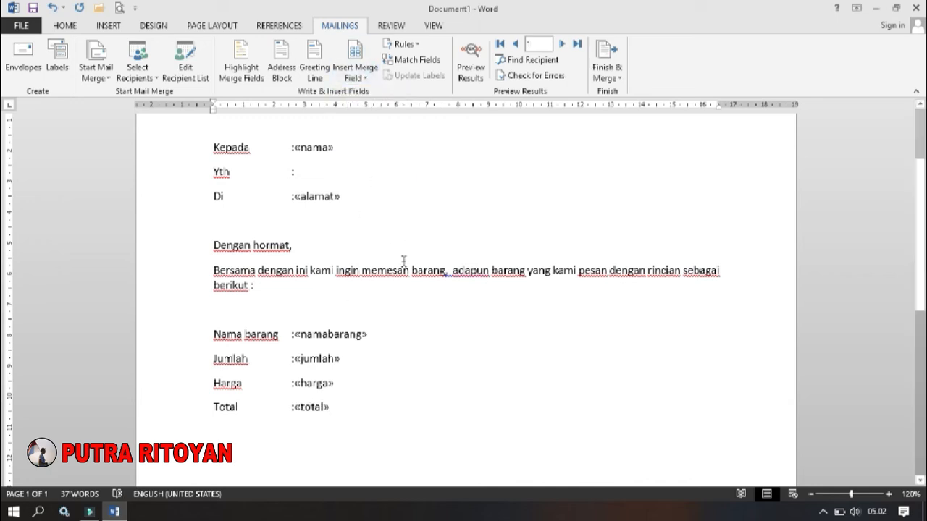
scroll(404, 262, "up", 2)
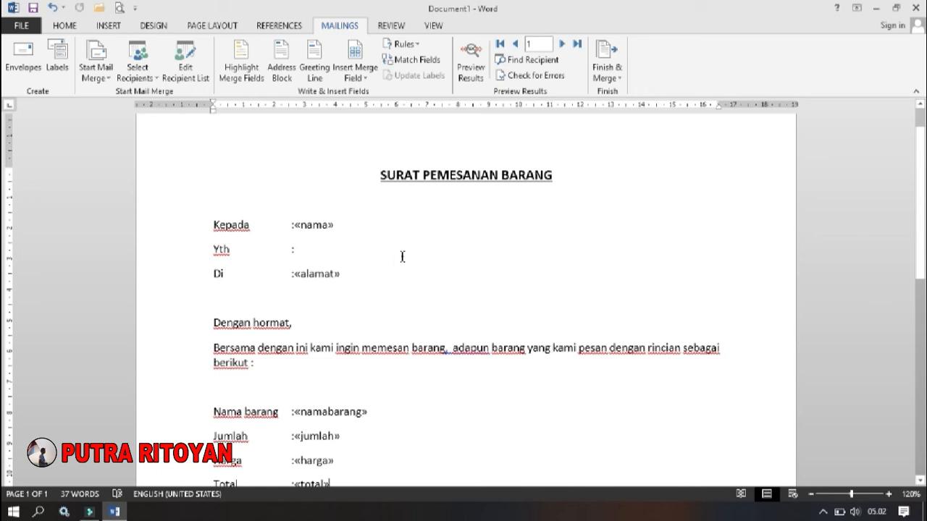
scroll(403, 256, "down", 2)
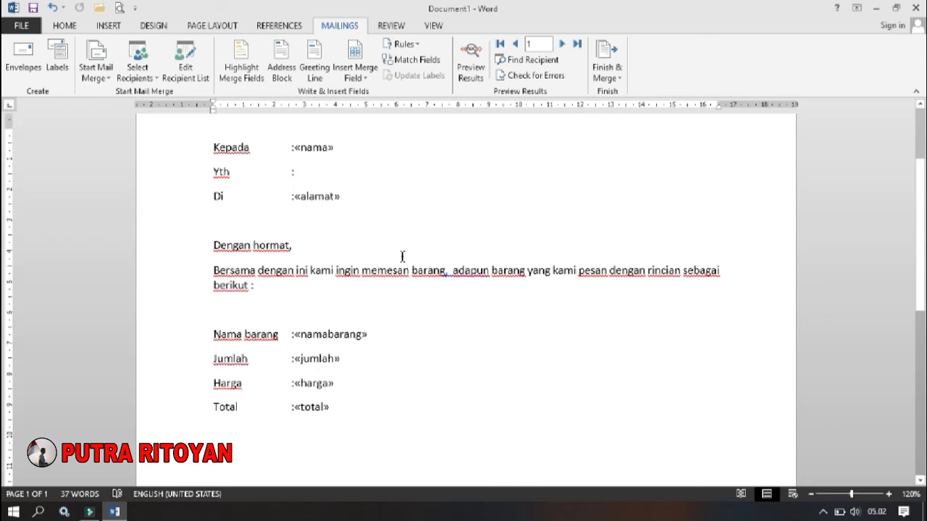
scroll(402, 257, "up", 1)
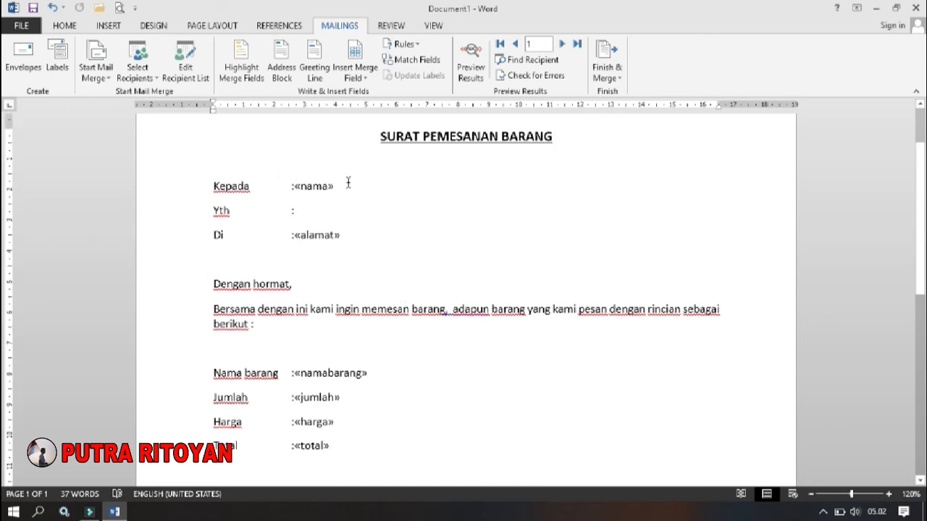
left_click(296, 187)
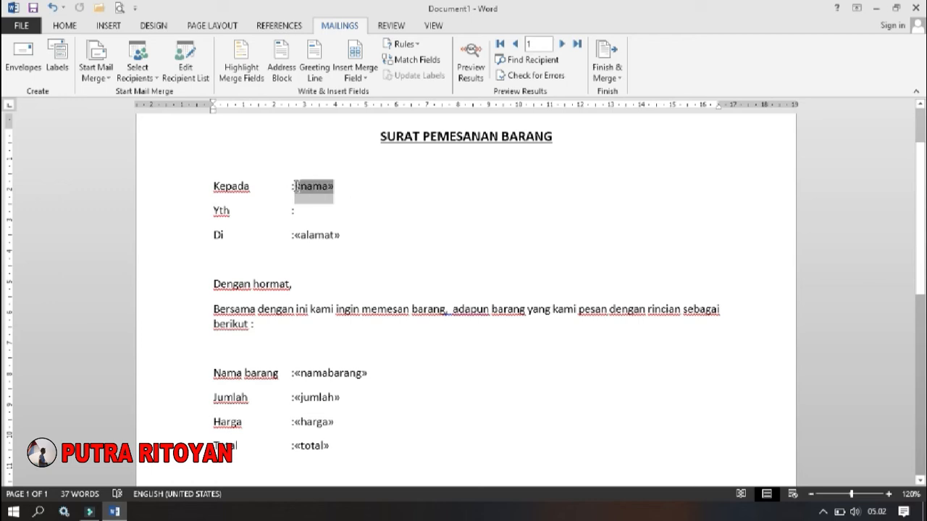
double_click(350, 232)
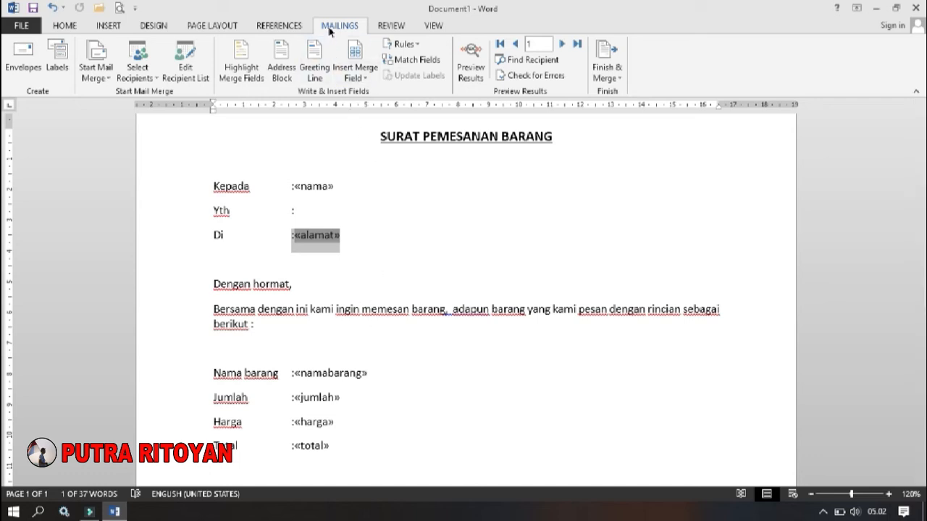
- Preview the merge results in the letter and browse forward and back through the recipient records
left_click(475, 66)
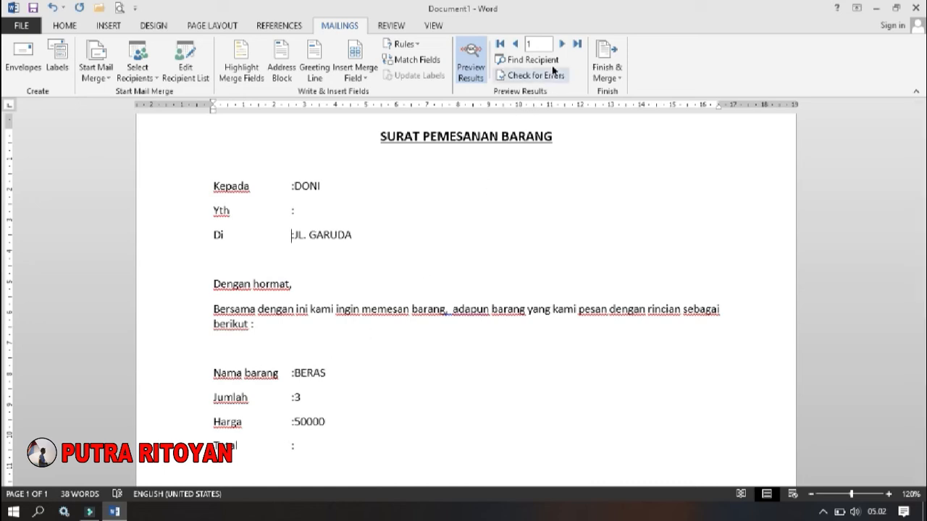
left_click(562, 44)
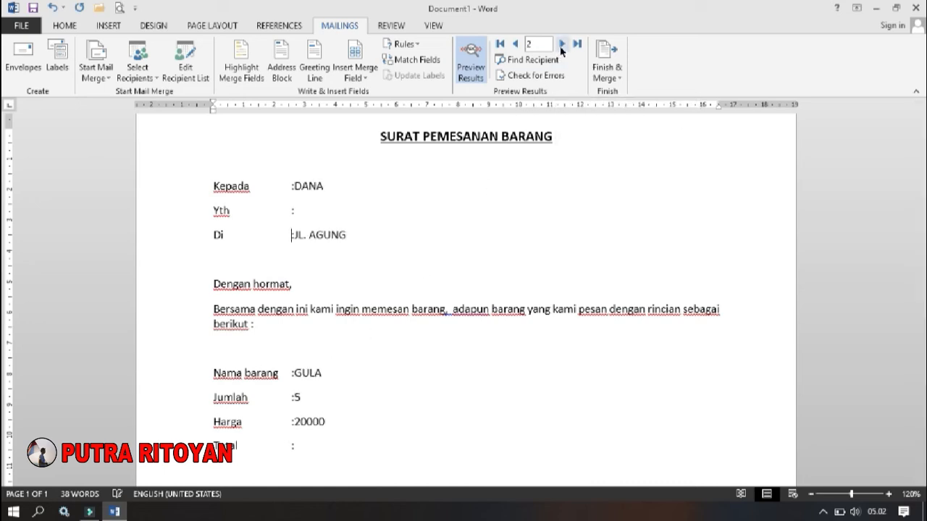
left_click(562, 44)
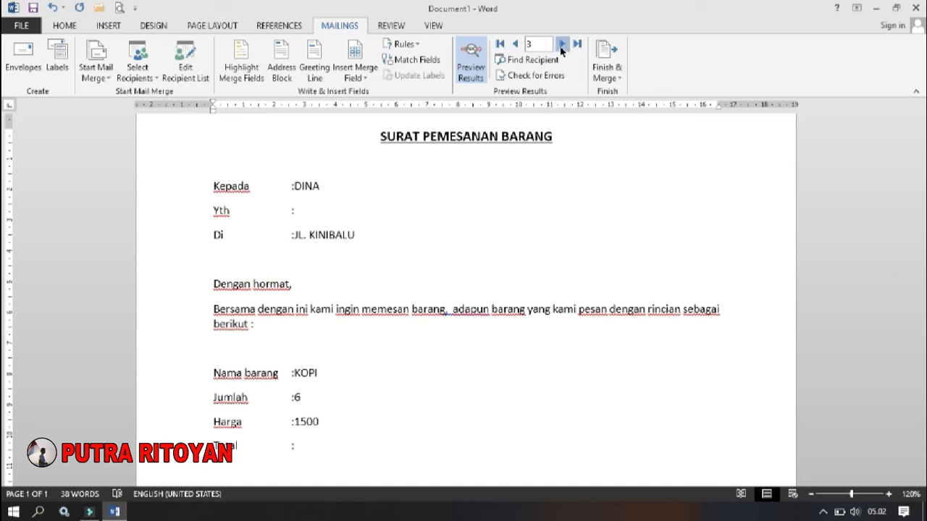
left_click(514, 45)
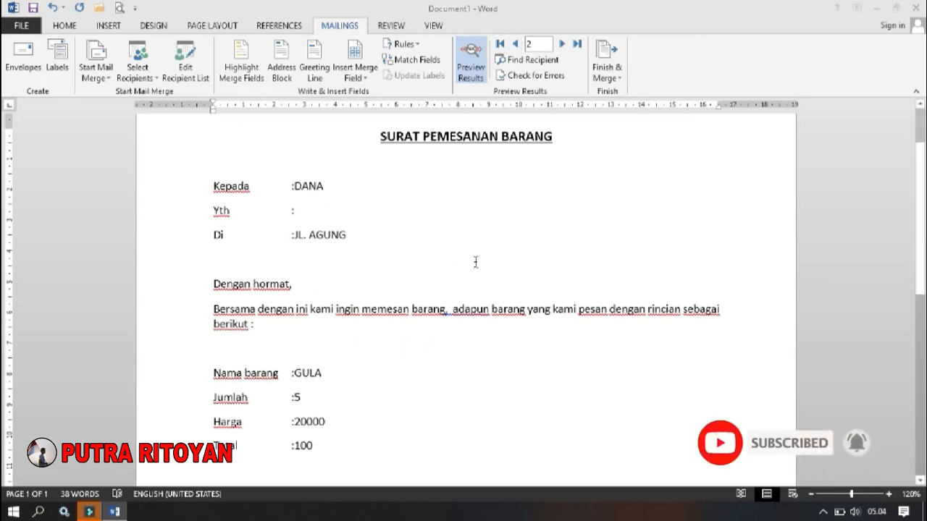
left_click(514, 45)
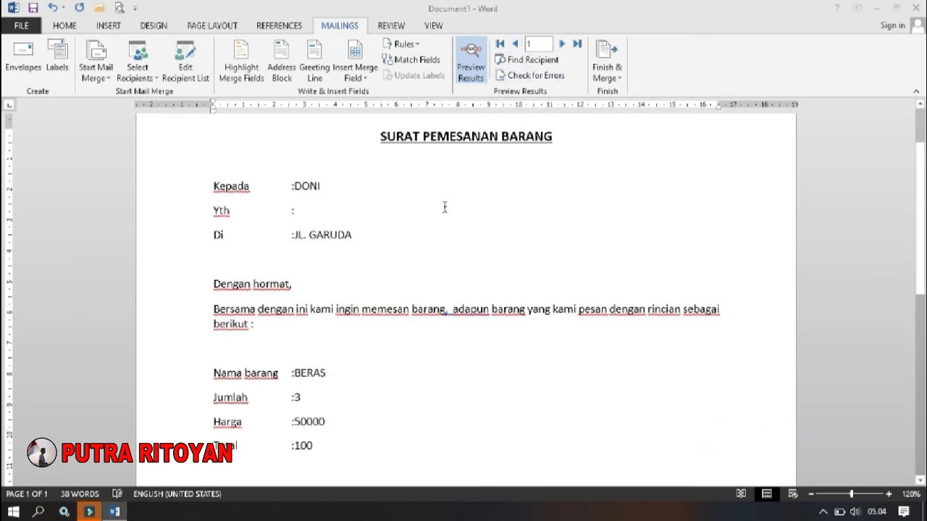
left_click(561, 44)
left_click(561, 45)
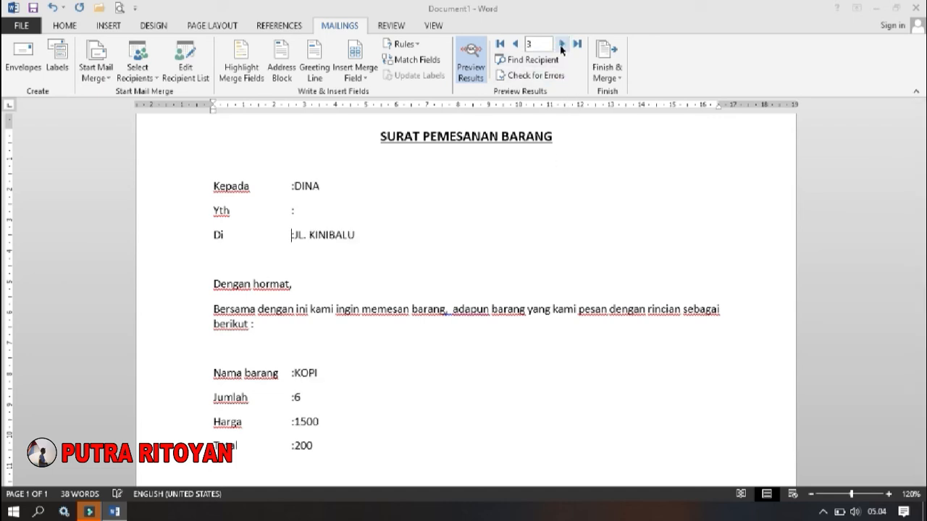
left_click(514, 45)
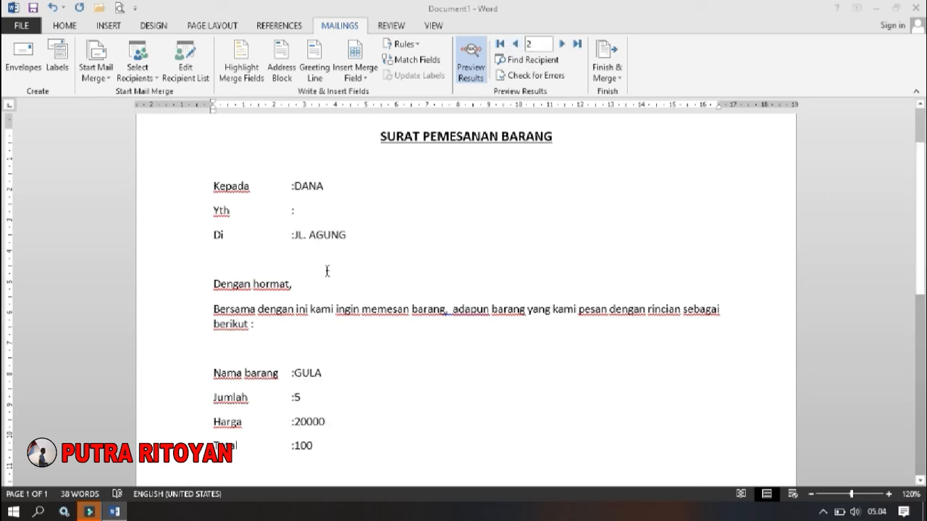
left_click(290, 236)
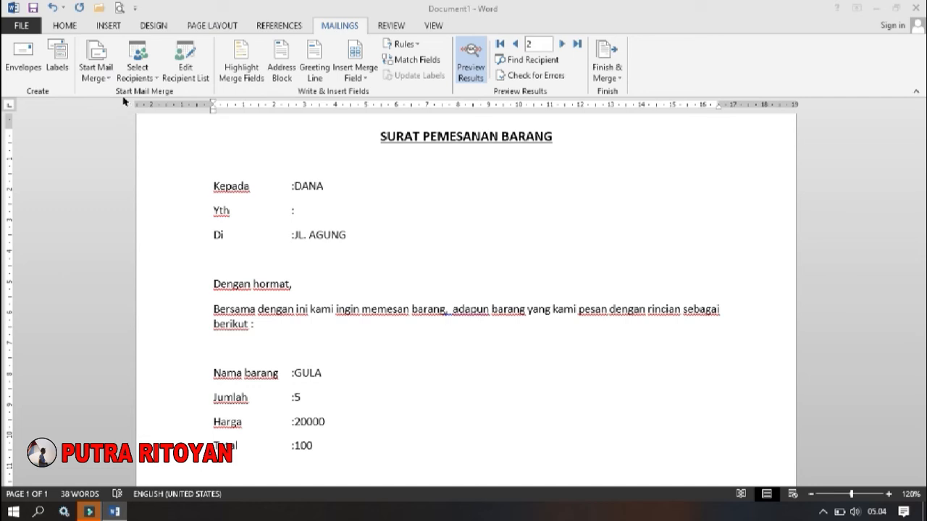
- Open the DATA PELANGGAN.mdb data source for editing from the mail merge recipient list
left_click(189, 66)
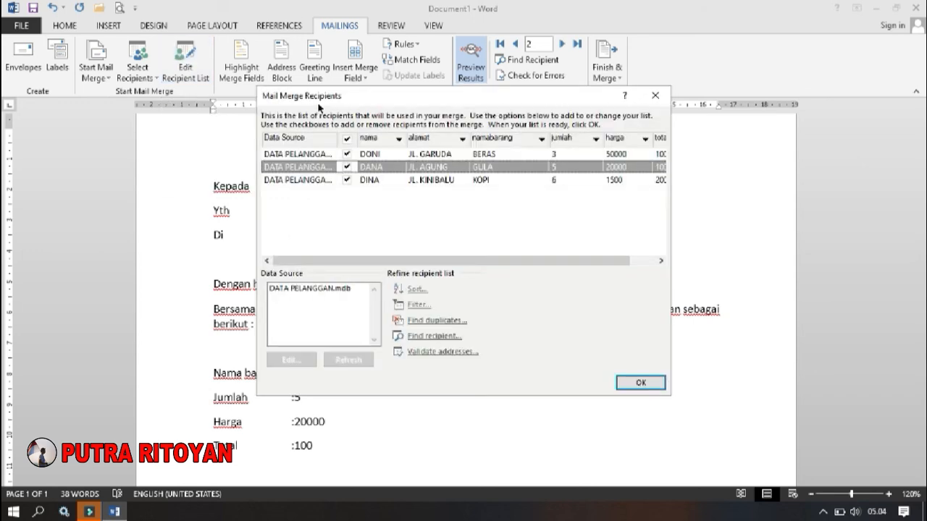
left_click(293, 289)
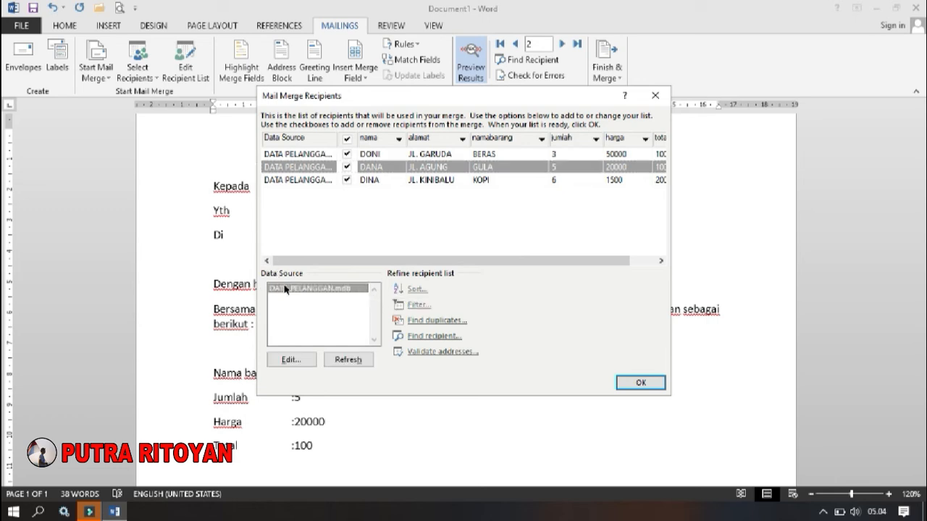
left_click(292, 362)
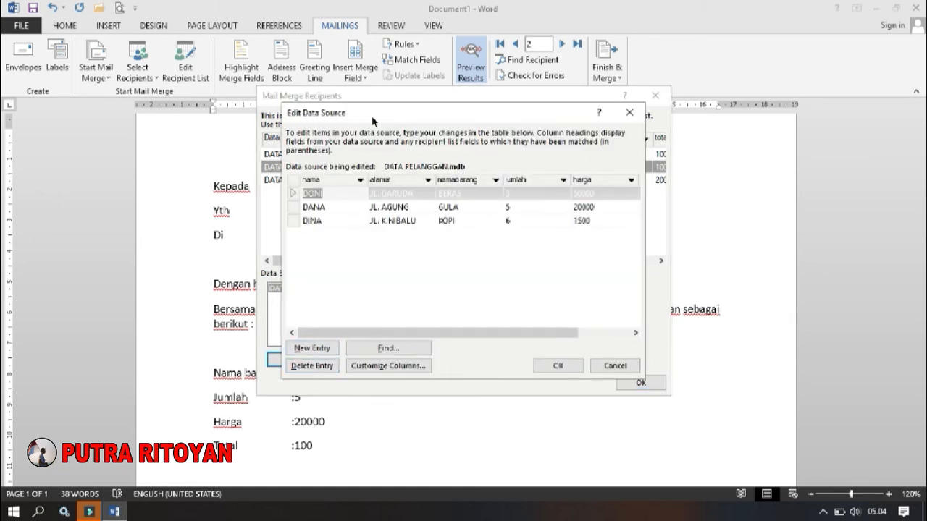
mouse_move(341, 335)
left_mouse_down()
mouse_move(435, 334)
mouse_move(341, 330)
left_mouse_up()
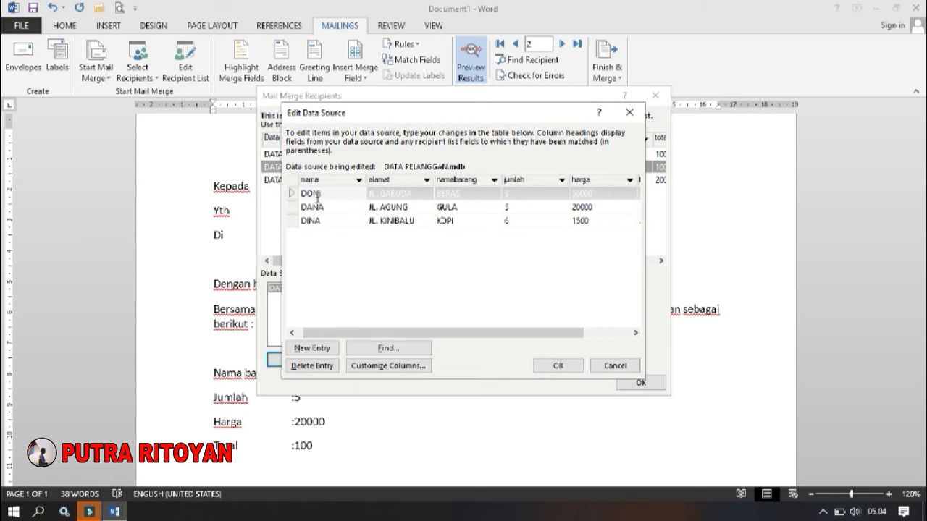
- Replace the second letter of the first entry's nama with I and save the change to the recipient list
left_click(337, 195)
key("Left")
key("Left")
key("BackSpace")
type("I")
left_click(570, 367)
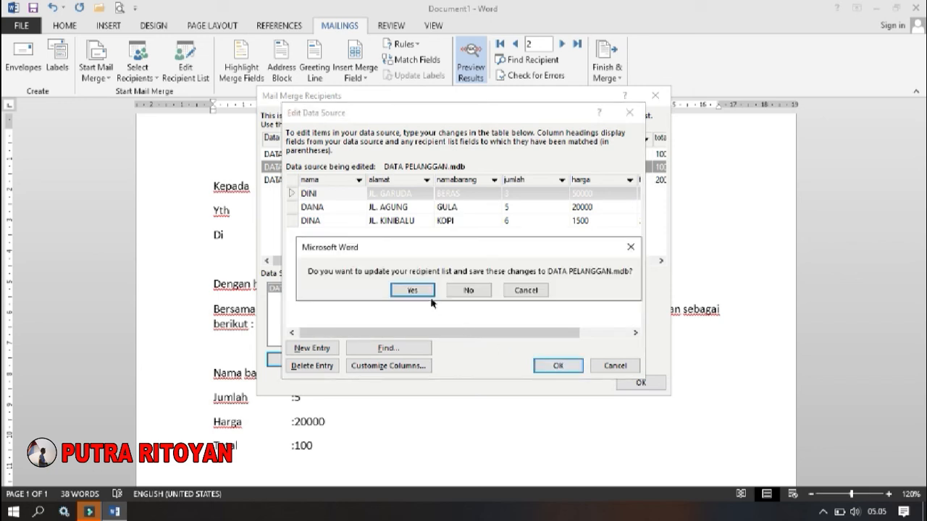
left_click(413, 290)
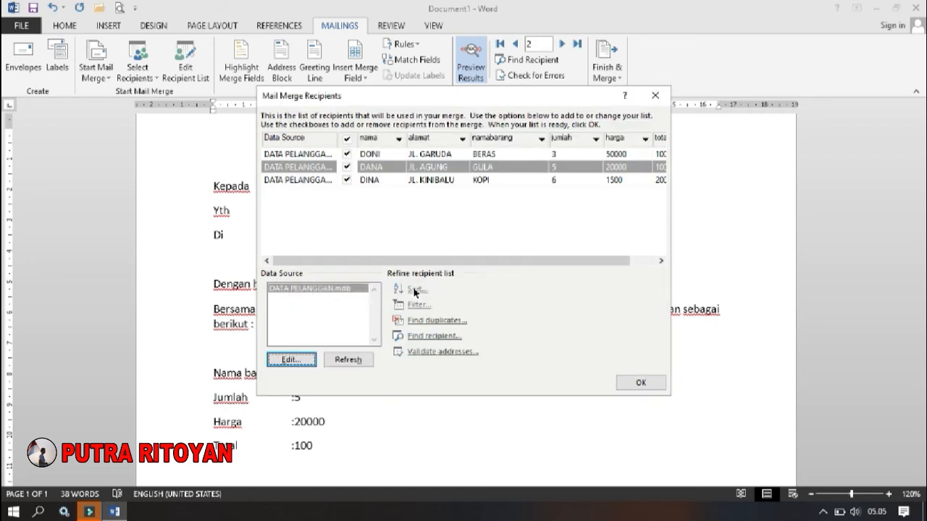
left_click(641, 383)
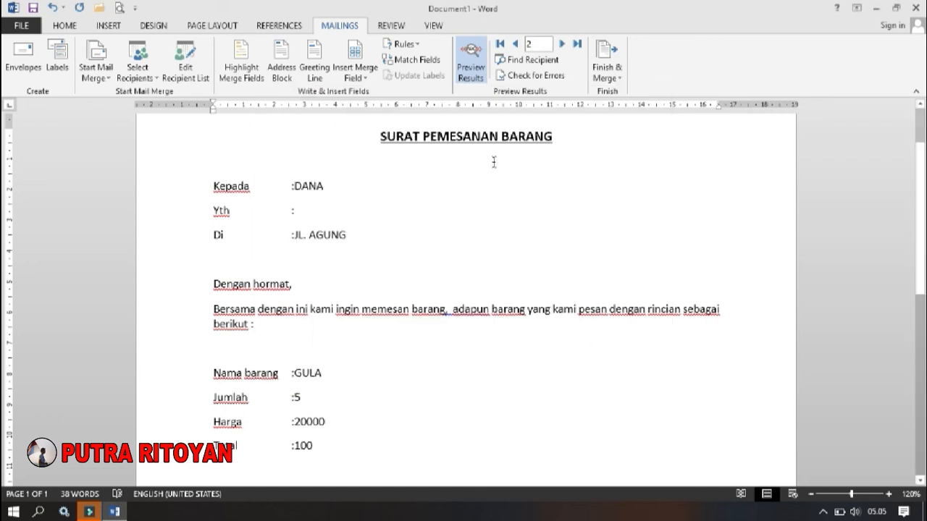
- Go to the first record in the preview and check the edited recipient name on the Kepada line
left_click(500, 44)
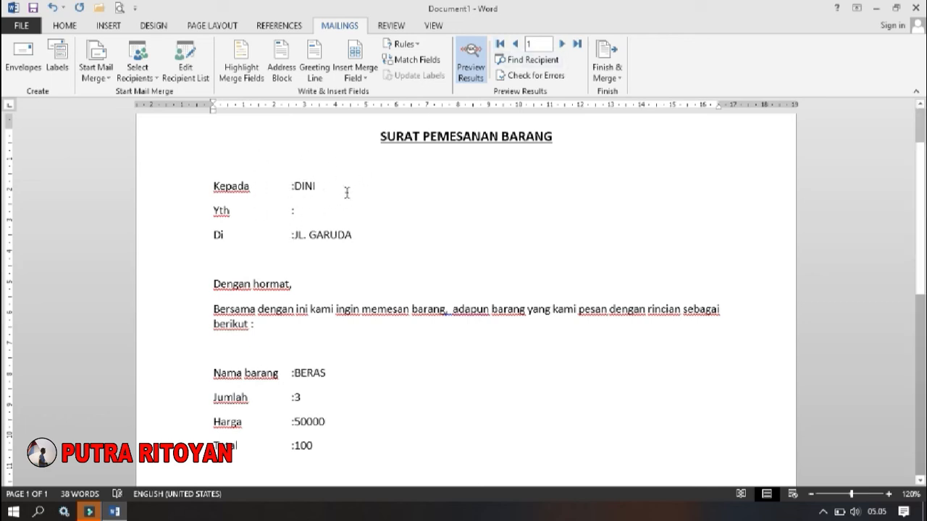
left_click(297, 188)
double_click(297, 187)
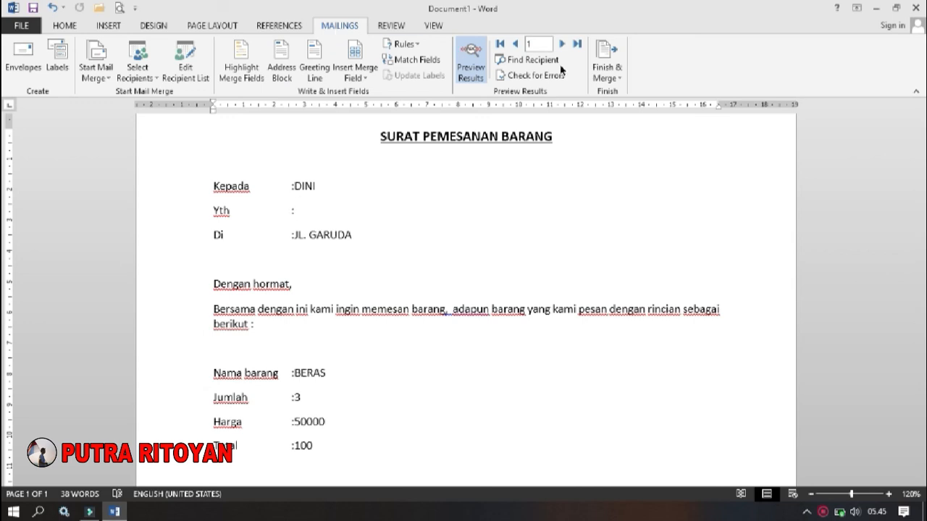
- Start merging the letters to the printer, try the current record and the range 2 to 3, and choose all records
left_click(619, 81)
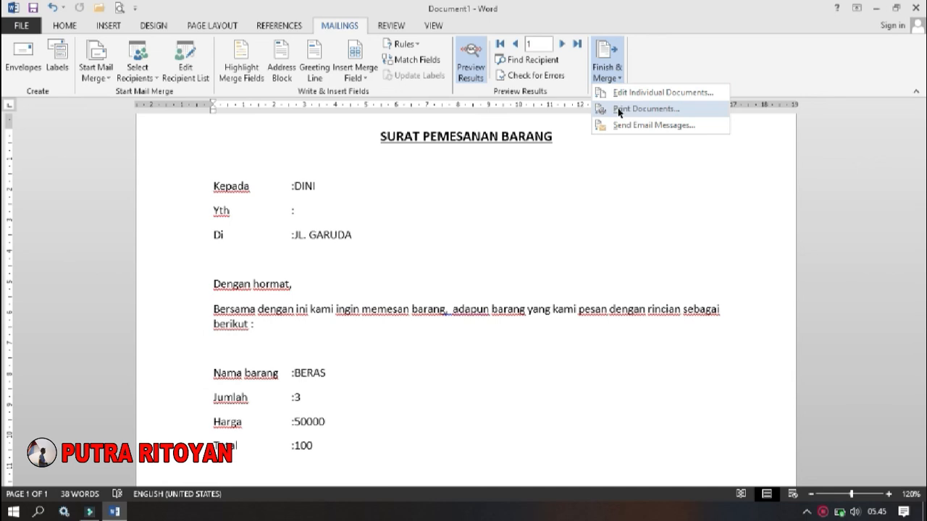
left_click(619, 110)
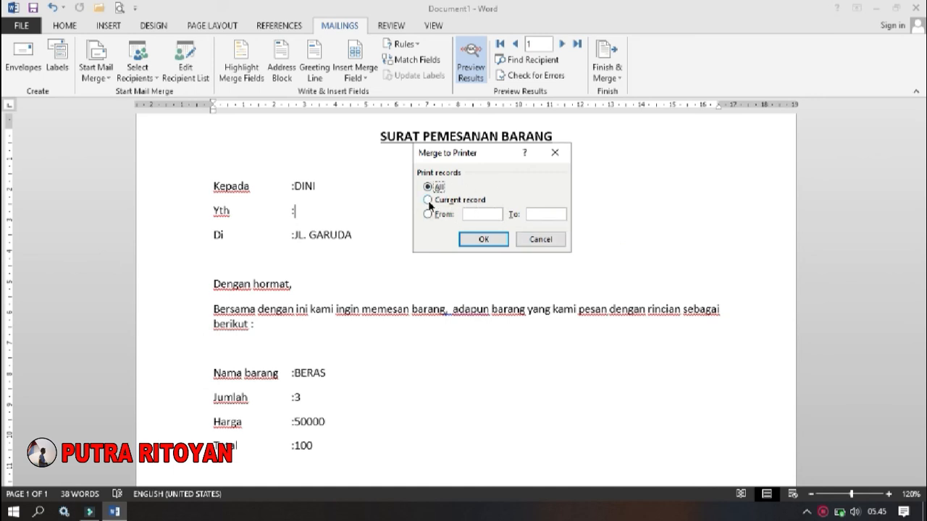
left_click(427, 201)
left_click(428, 214)
type("2")
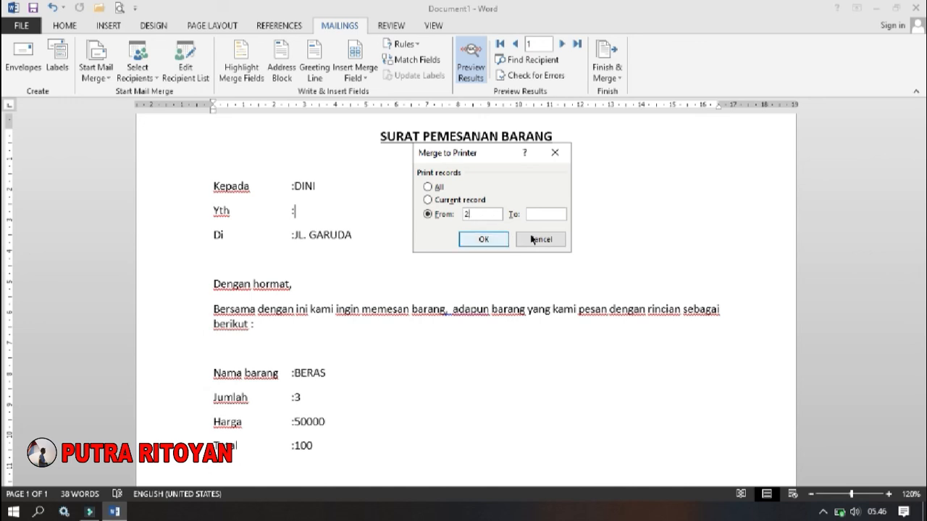
left_click(538, 214)
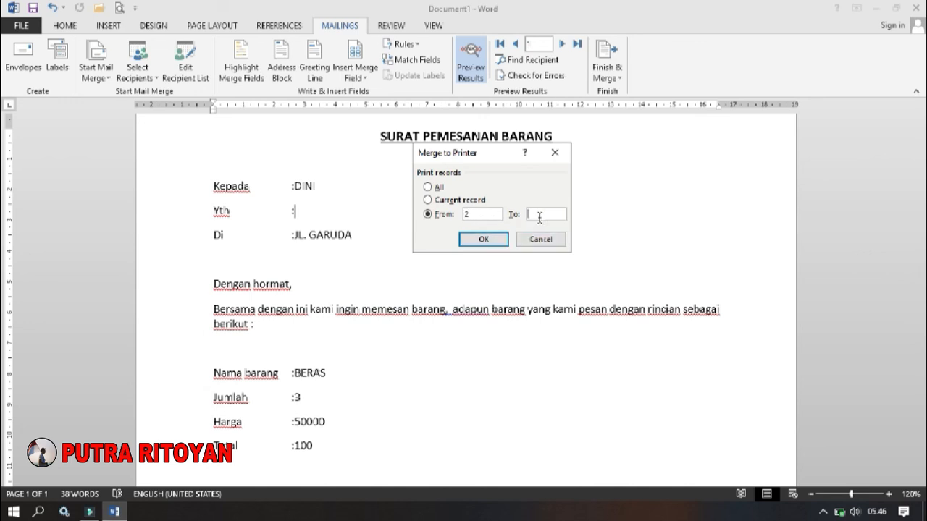
type("3")
left_click(429, 187)
left_click(490, 243)
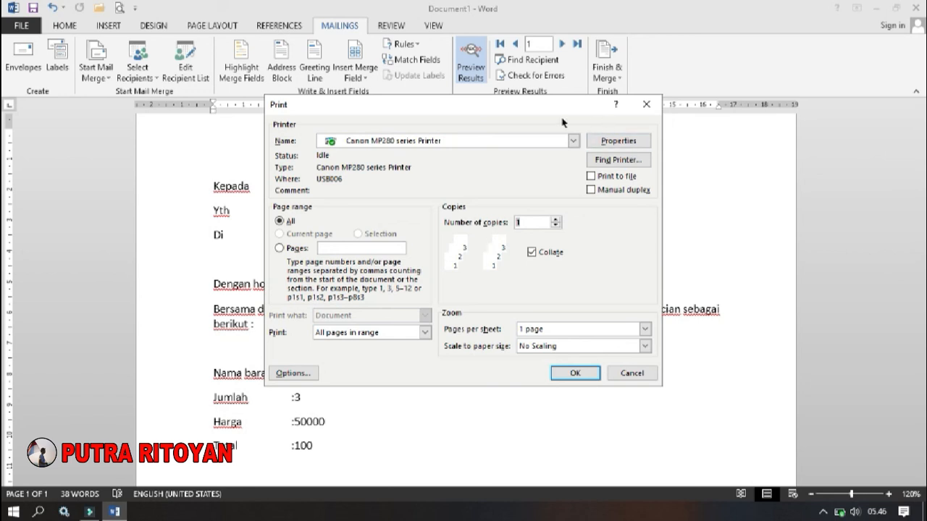
- Select the EPSON L565 Series printer and close the print settings without printing
left_click(573, 141)
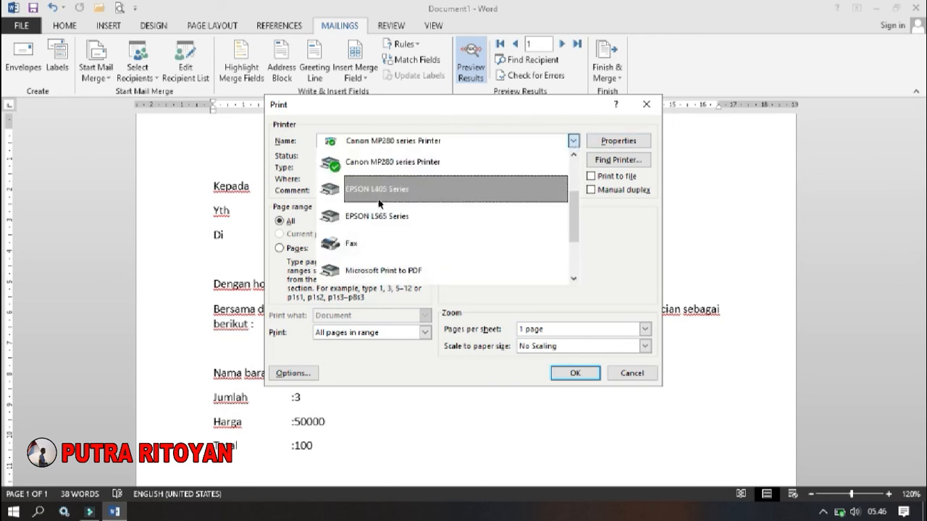
left_click(401, 211)
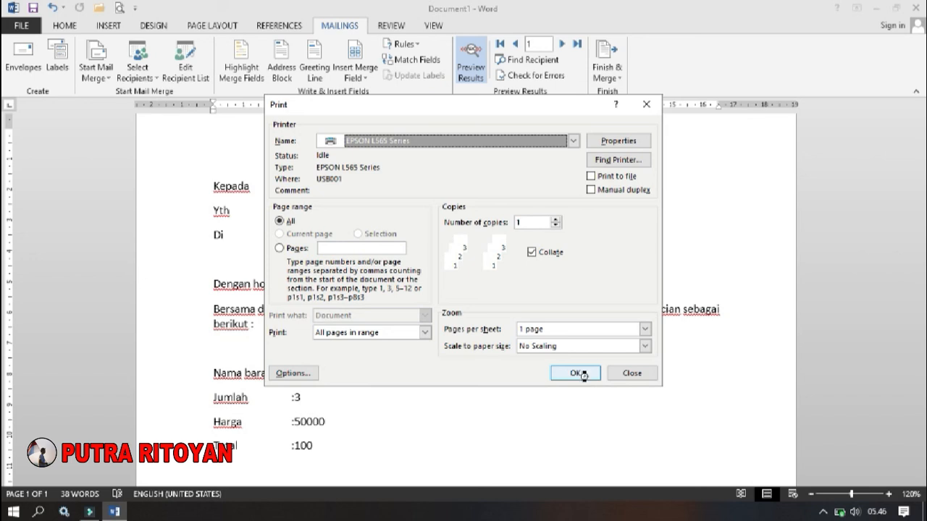
left_click(623, 371)
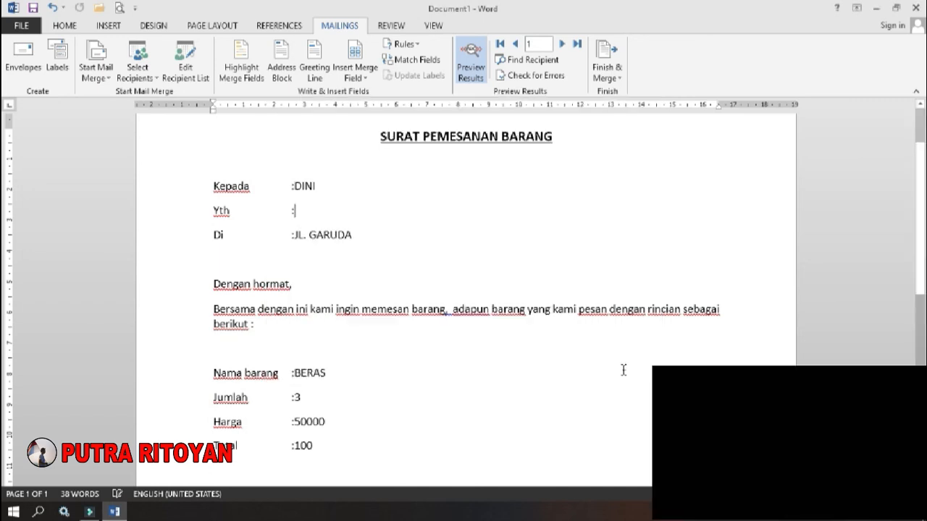